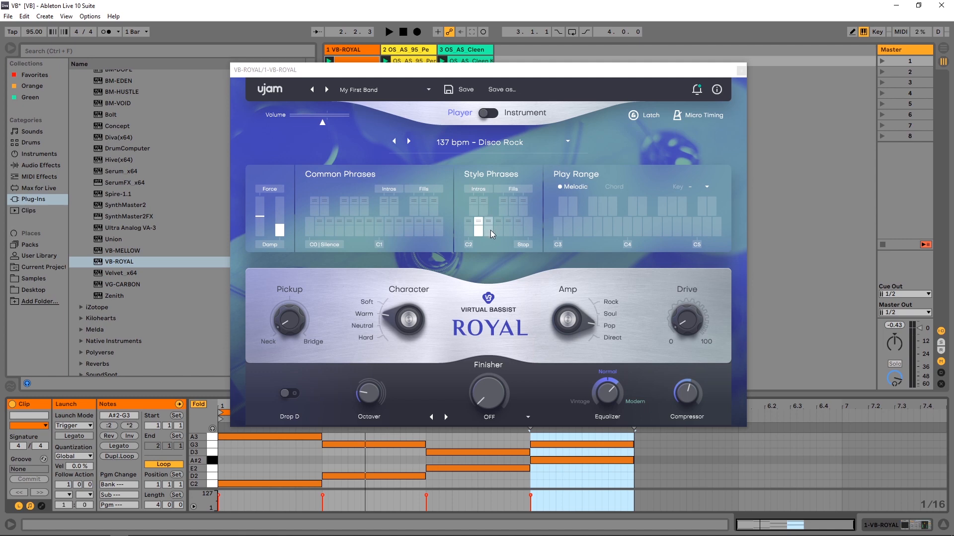
- Switch VB-ROYAL to Instrument mode to view its key switches, and return it to Player mode
{"action": "left_click", "coordinate": [559, 231]}
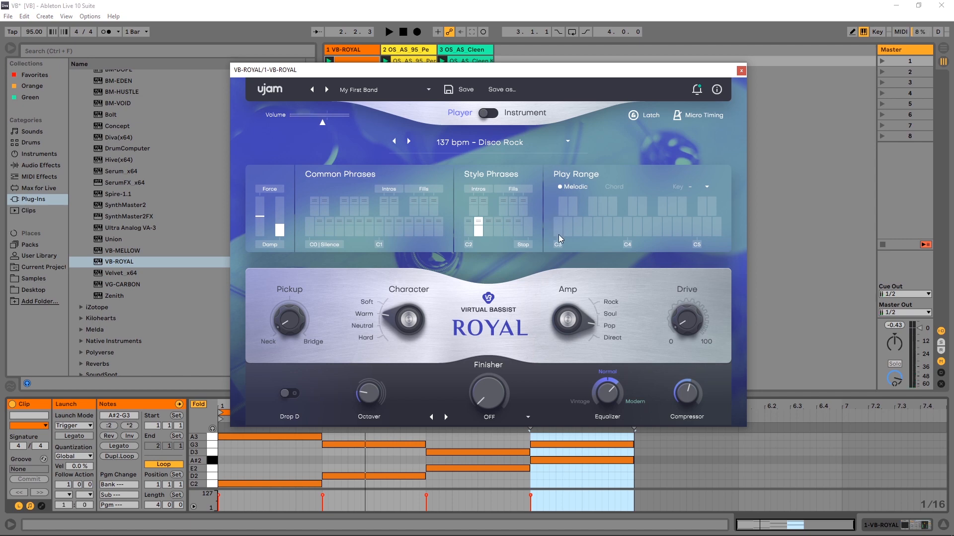
{"action": "left_click", "coordinate": [487, 114]}
{"action": "mouse_move", "coordinate": [517, 228]}
{"action": "left_mouse_down"}
{"action": "mouse_move", "coordinate": [506, 231]}
{"action": "mouse_move", "coordinate": [571, 232]}
{"action": "mouse_move", "coordinate": [486, 227]}
{"action": "mouse_move", "coordinate": [492, 223]}
{"action": "left_mouse_up"}
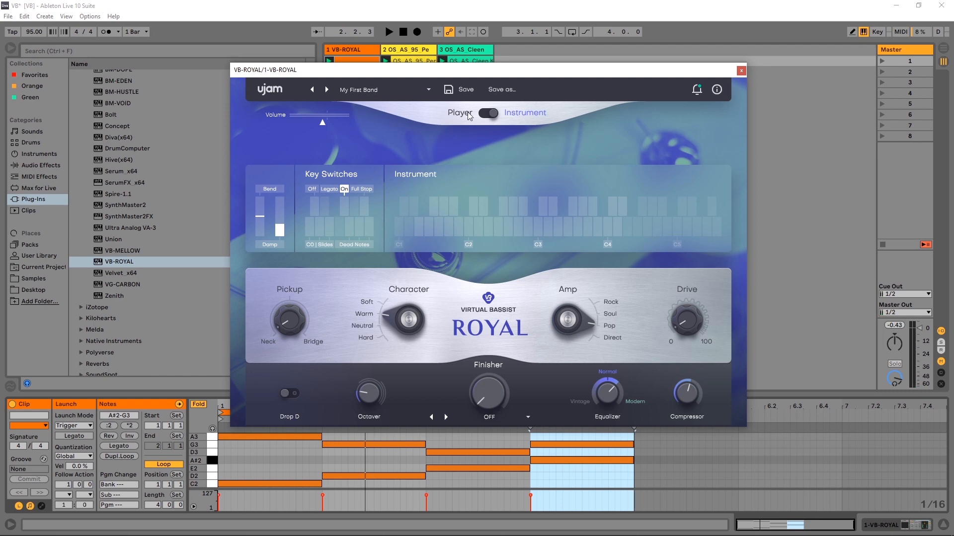
{"action": "left_click", "coordinate": [487, 115]}
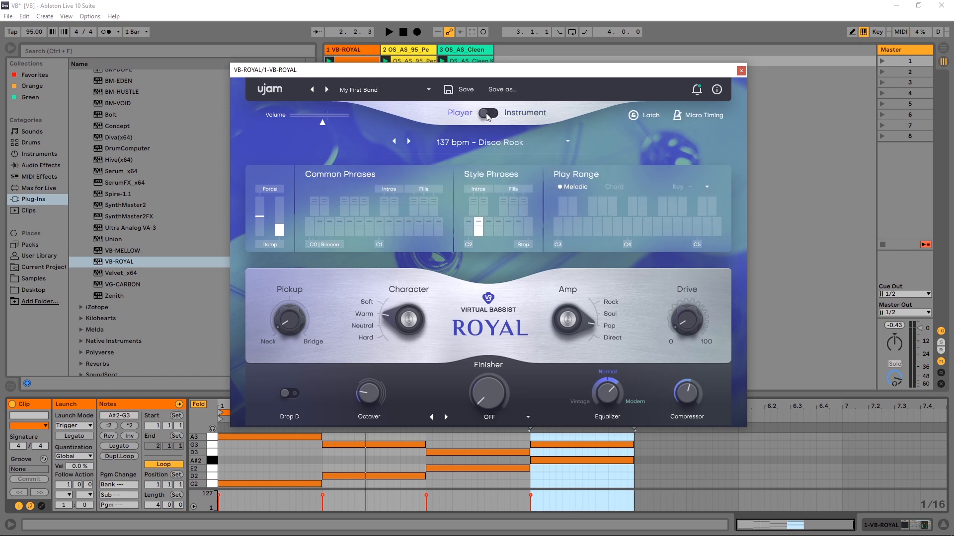
- Browse the Indie category of the factory presets and the list of playing styles in VB-ROYAL
{"action": "left_click", "coordinate": [356, 89]}
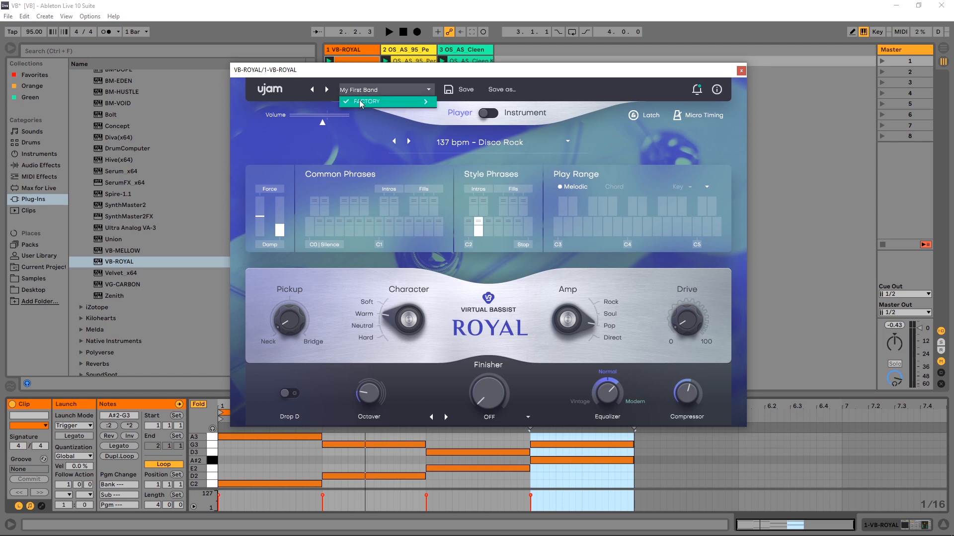
{"action": "mouse_move", "coordinate": [362, 102]}
{"action": "mouse_move", "coordinate": [468, 150]}
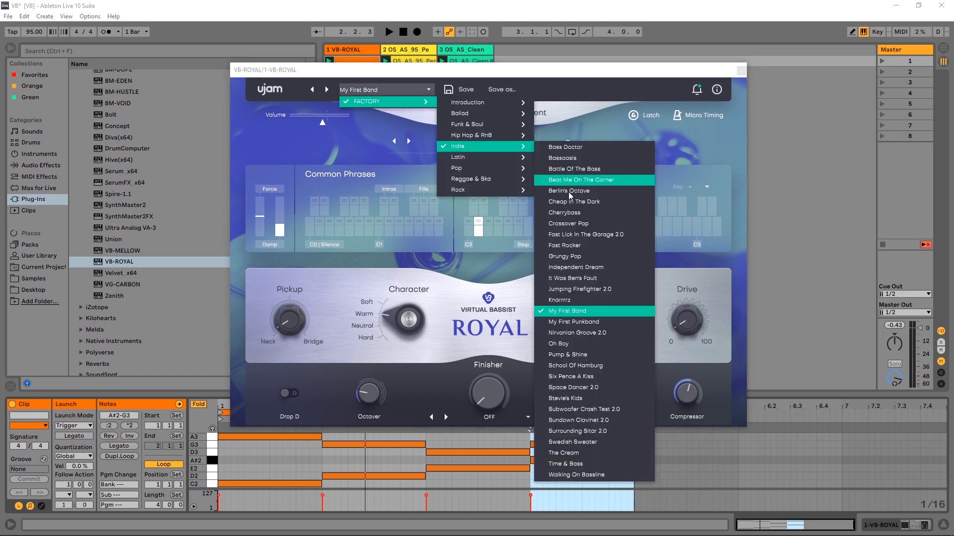
{"action": "left_click", "coordinate": [594, 234]}
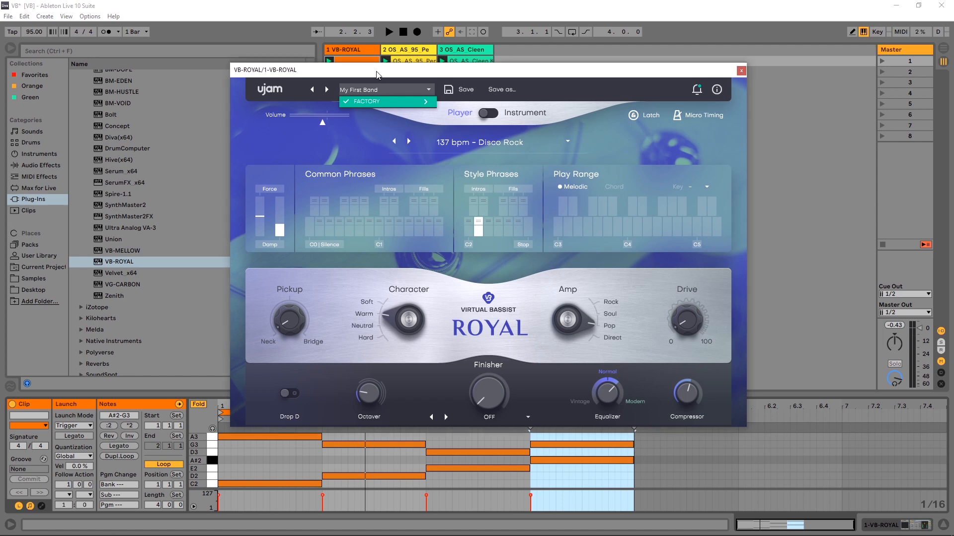
{"action": "left_click_drag", "start_coordinate": [361, 69], "coordinate": [428, 54]}
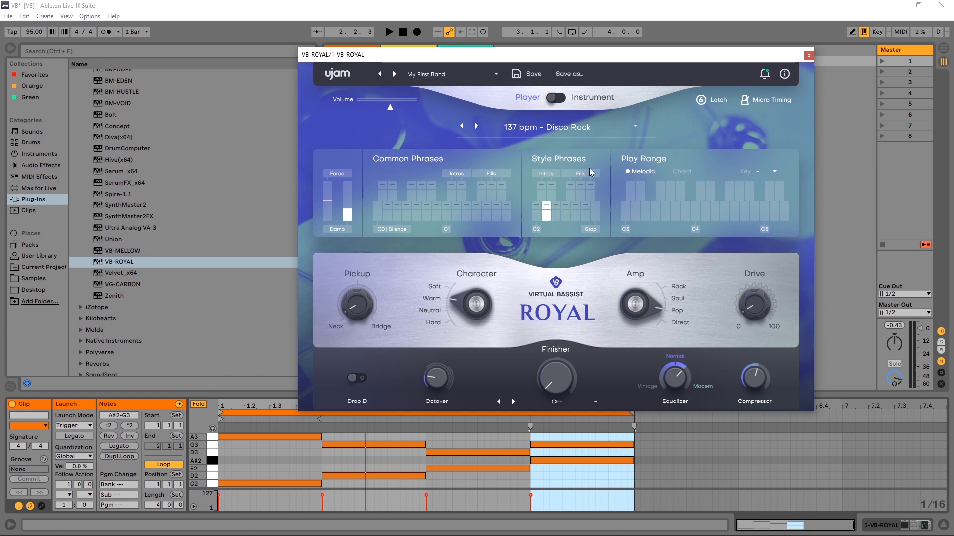
{"action": "left_click", "coordinate": [534, 128]}
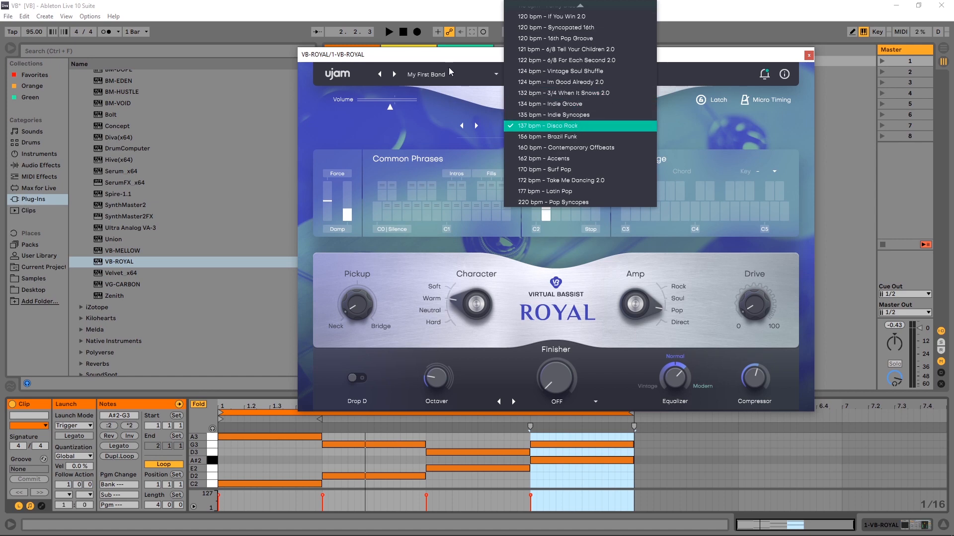
{"action": "left_click", "coordinate": [446, 52]}
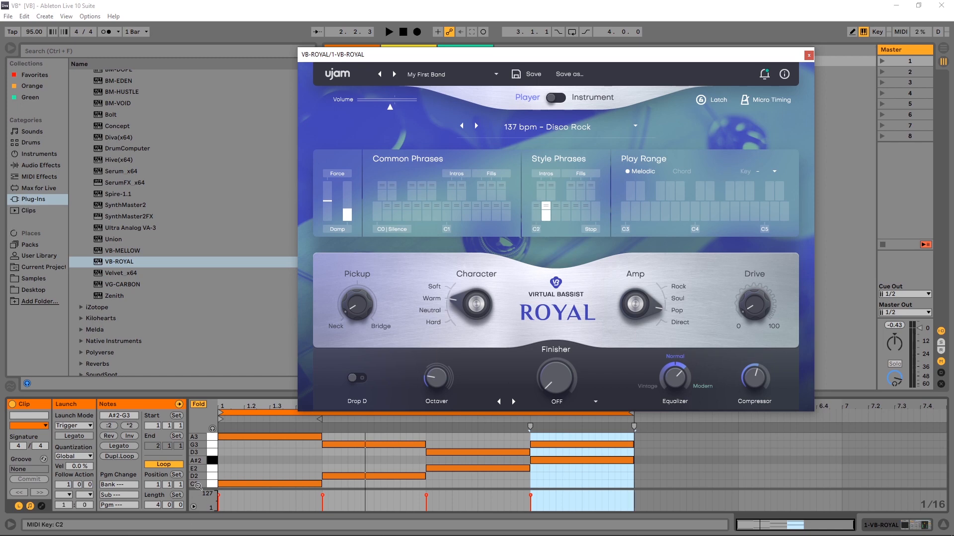
- Turn off Fold for the bass clip's notes and enlarge the note editor to inspect the notes around C2 and C3
{"action": "left_click", "coordinate": [198, 405]}
{"action": "left_click_drag", "start_coordinate": [232, 396], "coordinate": [241, 316]}
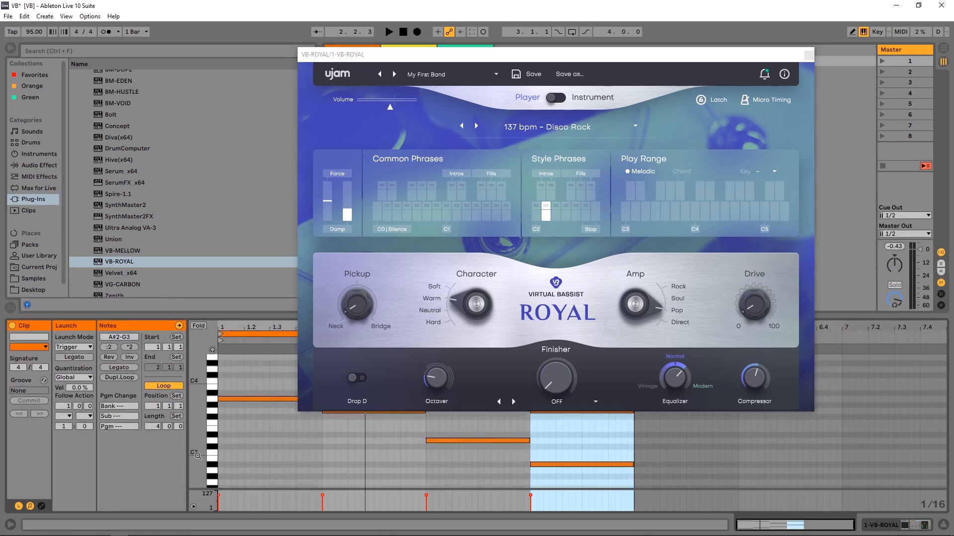
{"action": "left_click_drag", "start_coordinate": [201, 404], "coordinate": [201, 321]}
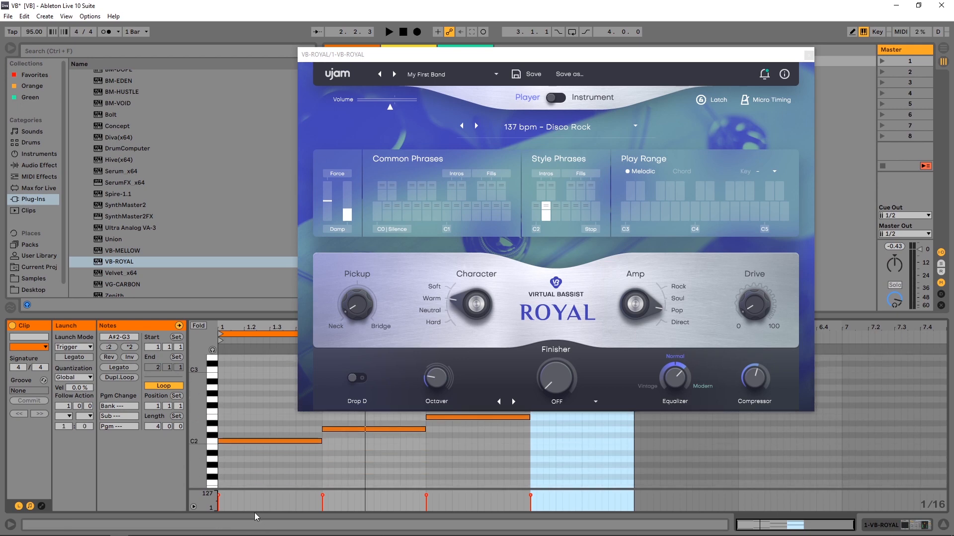
{"action": "scroll", "coordinate": [553, 425], "scroll_direction": "up", "scroll_amount": 1}
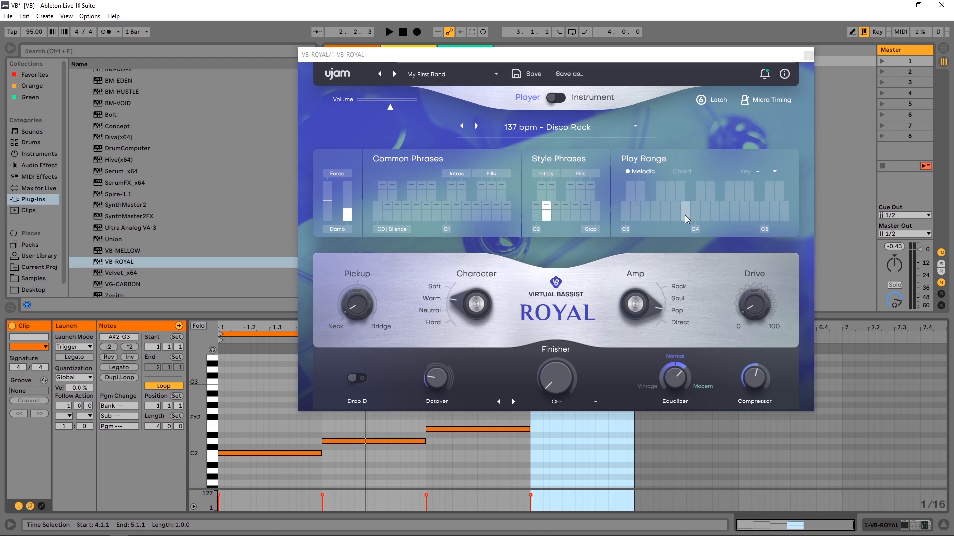
{"action": "scroll", "coordinate": [304, 458], "scroll_direction": "up", "scroll_amount": 4}
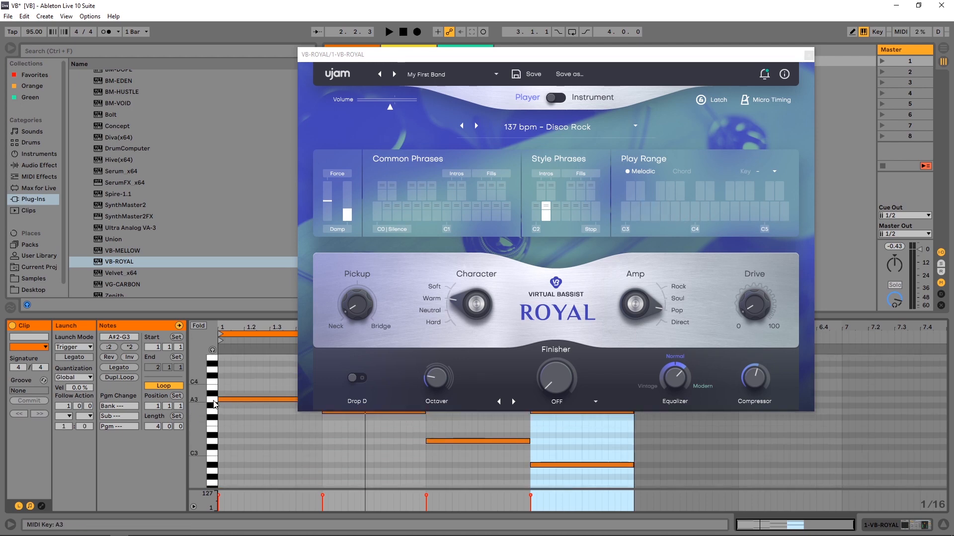
{"action": "scroll", "coordinate": [228, 421], "scroll_direction": "up", "scroll_amount": 2}
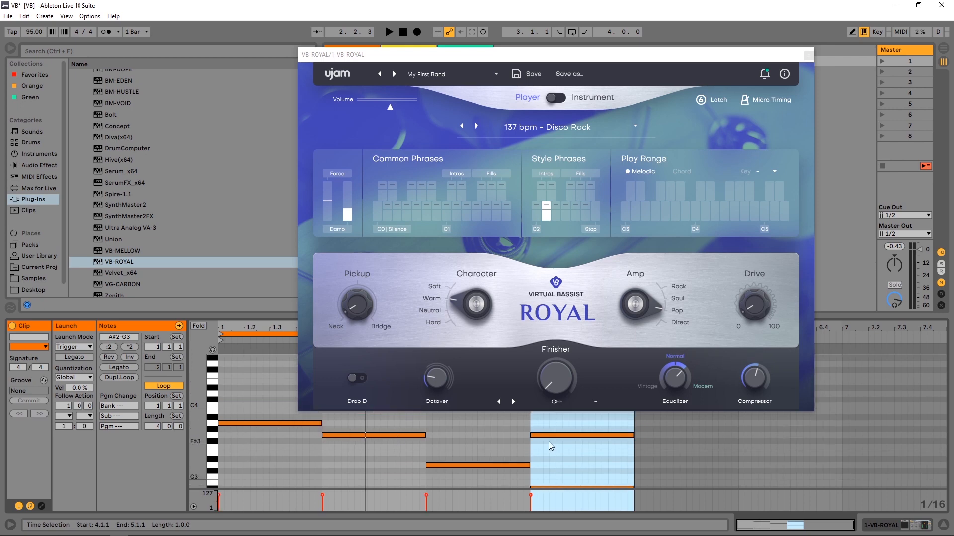
- Set the Play Range key to A in VB-ROYAL and audition the bass clip
{"action": "left_click", "coordinate": [775, 171]}
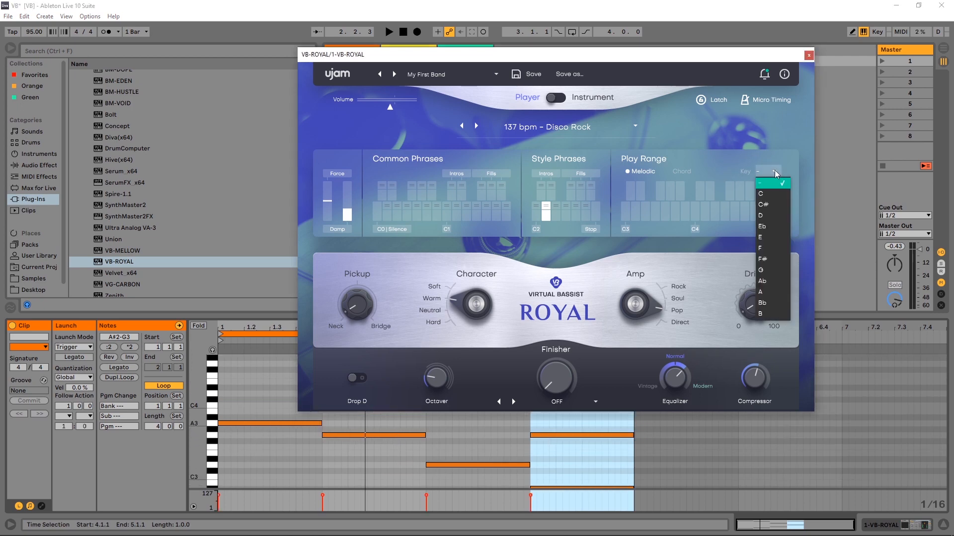
{"action": "left_click", "coordinate": [768, 295]}
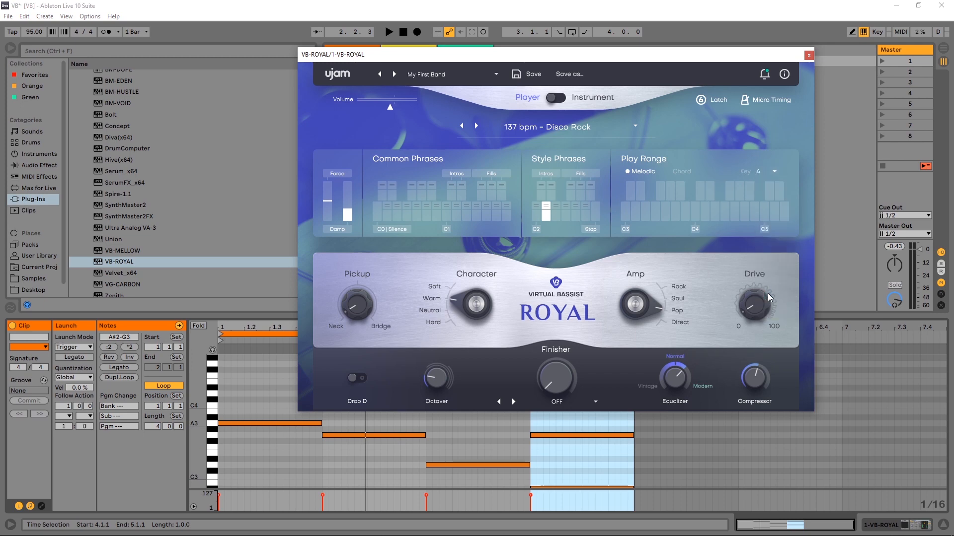
{"action": "key", "text": "space"}
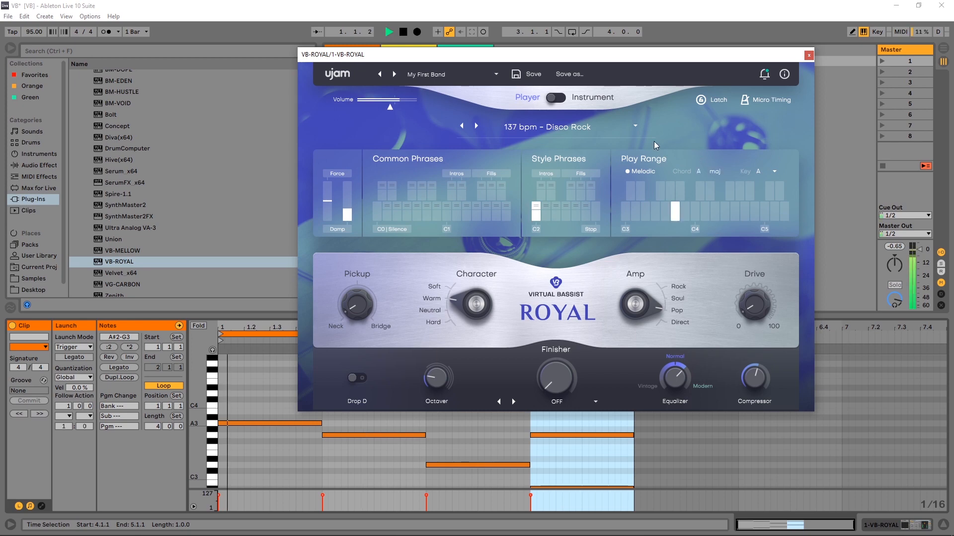
{"action": "left_click_drag", "start_coordinate": [399, 57], "coordinate": [500, 46]}
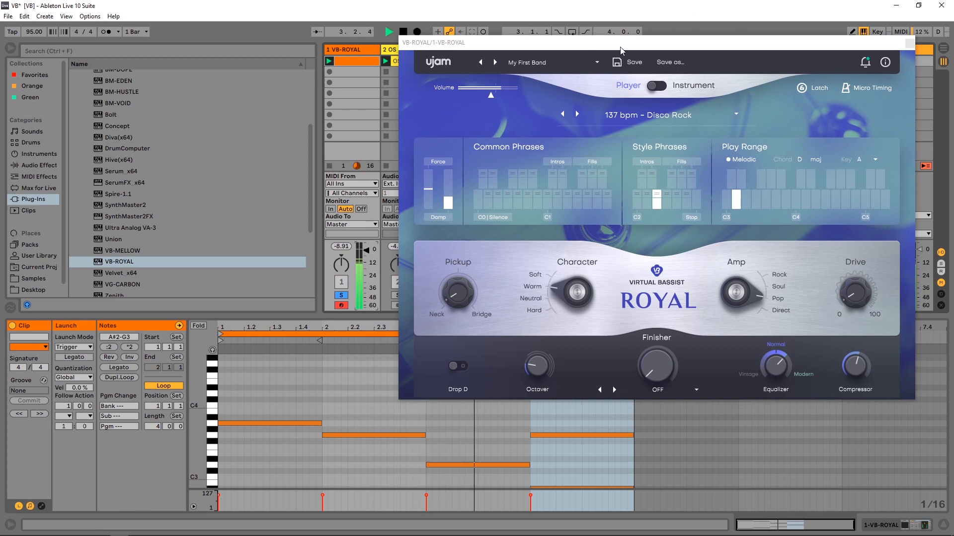
{"action": "key", "text": "space"}
- Deactivate the sidechain Compressor on the VB-ROYAL track and audition the bass clip without it
{"action": "key", "text": "shift+Tab"}
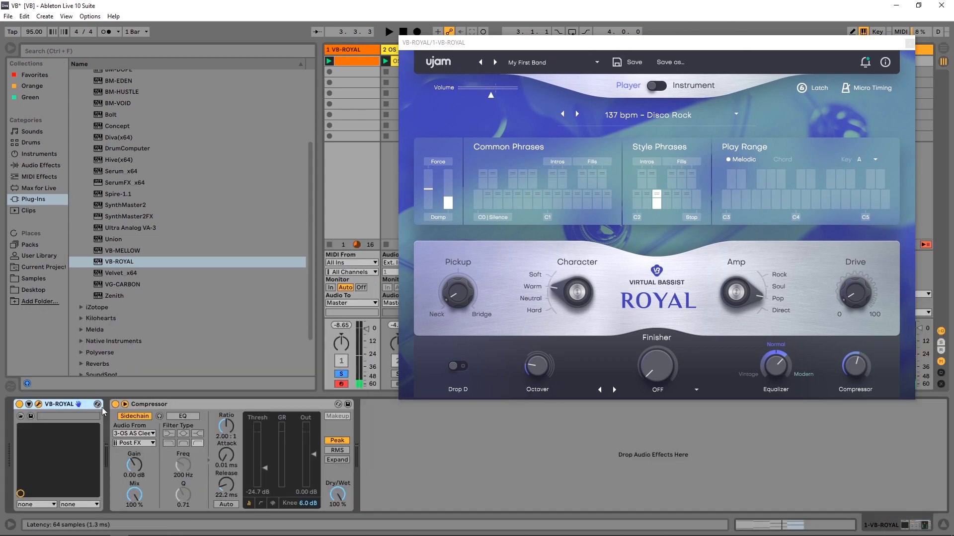
{"action": "key", "text": "0"}
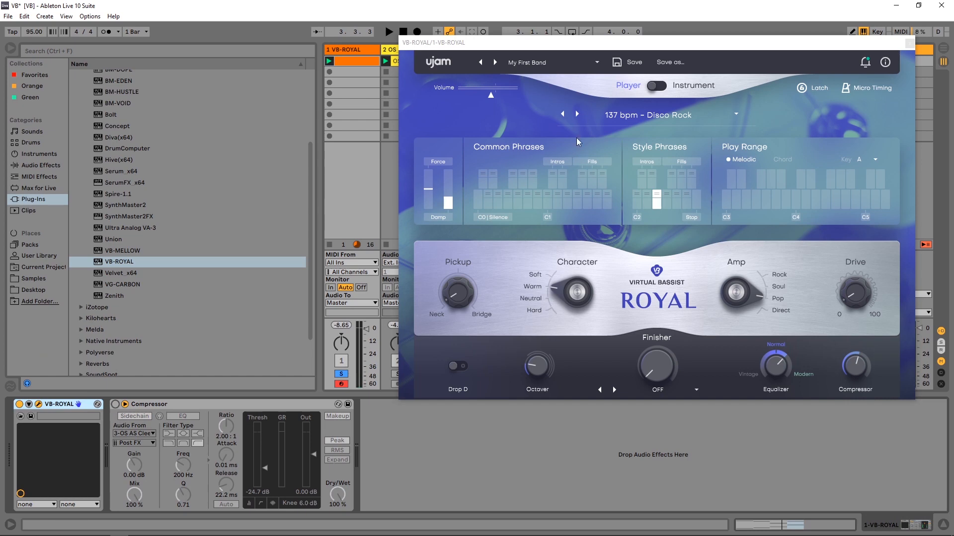
{"action": "key", "text": "space"}
{"action": "left_click_drag", "start_coordinate": [577, 46], "coordinate": [450, 73]}
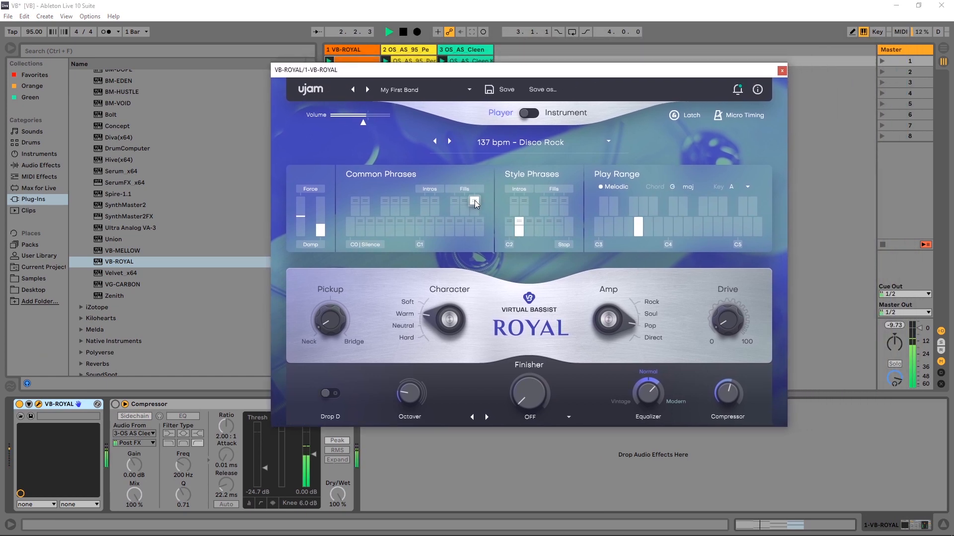
{"action": "key", "text": "space"}
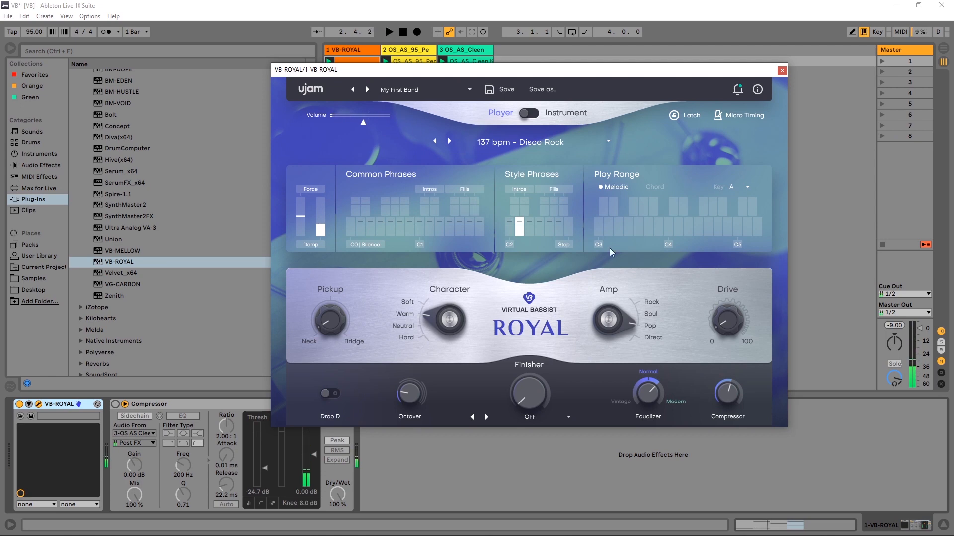
- Step through the presets My First Punkband and Nirvanian Groove 2.0 to Oh Boy while playing the clip
{"action": "left_click", "coordinate": [367, 90]}
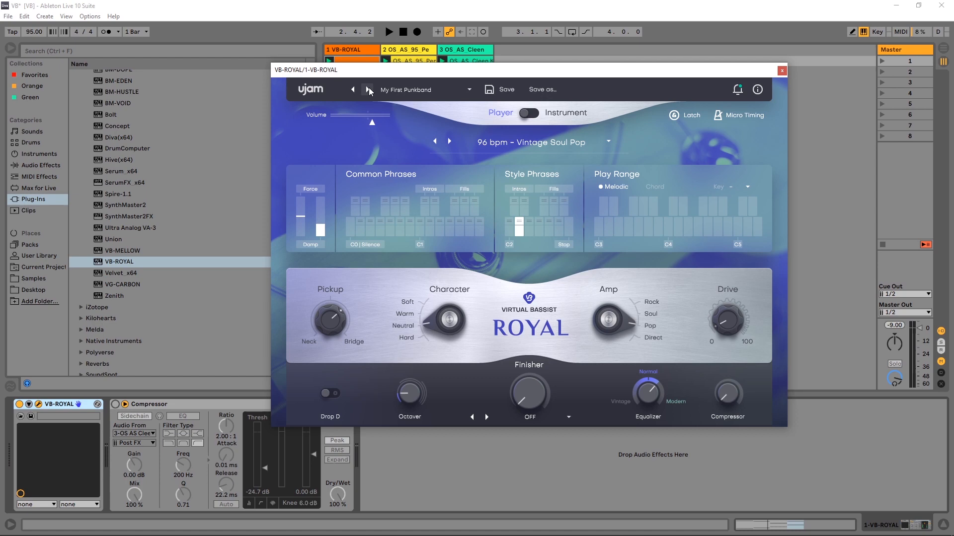
{"action": "key", "text": "space"}
{"action": "left_click", "coordinate": [368, 90]}
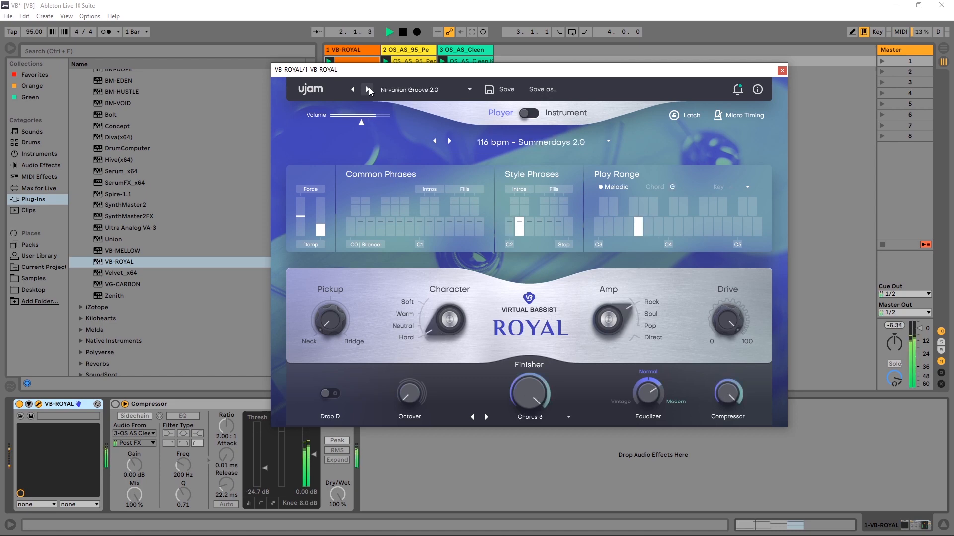
{"action": "left_click", "coordinate": [368, 90]}
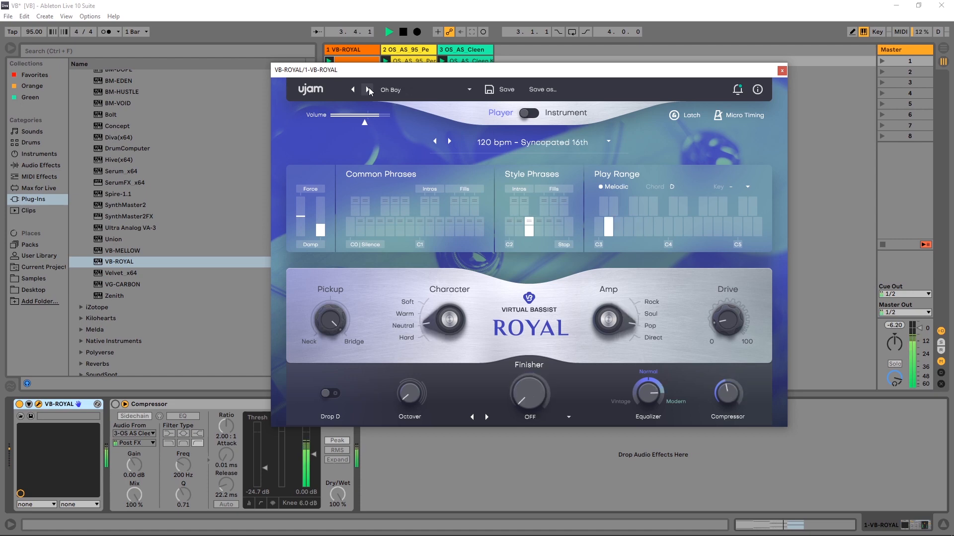
{"action": "key", "text": "space"}
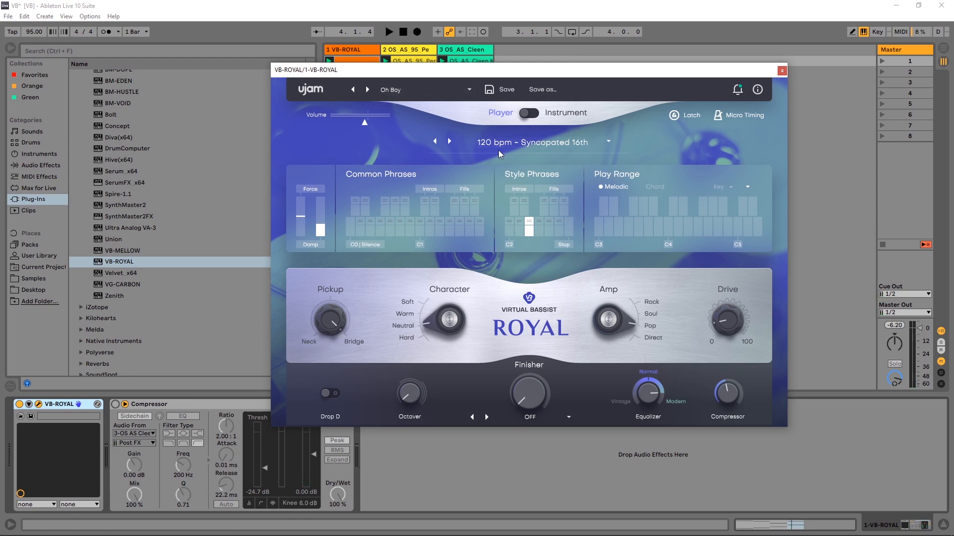
- Look over the playing styles around 120 bpm – Syncopated 16th and open the preset list without changing either
{"action": "left_click", "coordinate": [586, 147]}
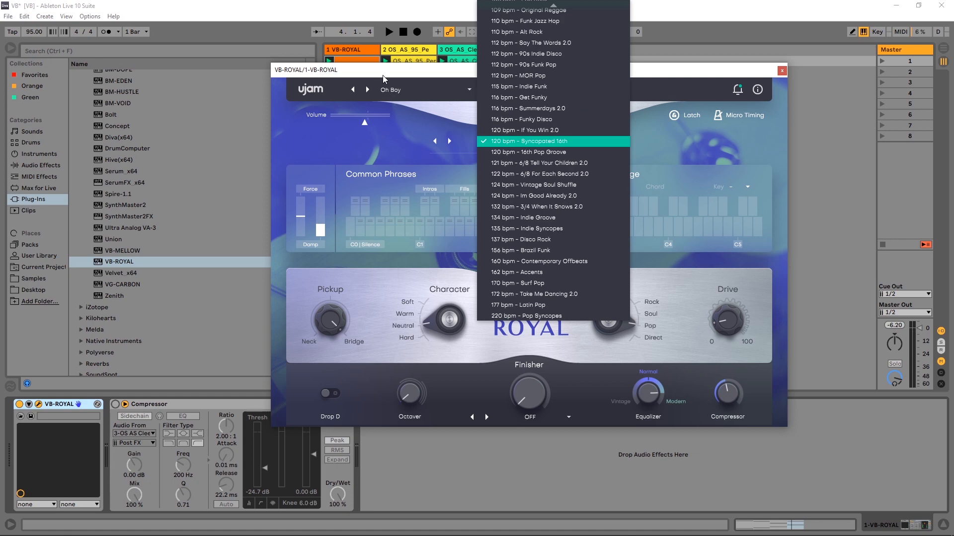
{"action": "left_click", "coordinate": [412, 95]}
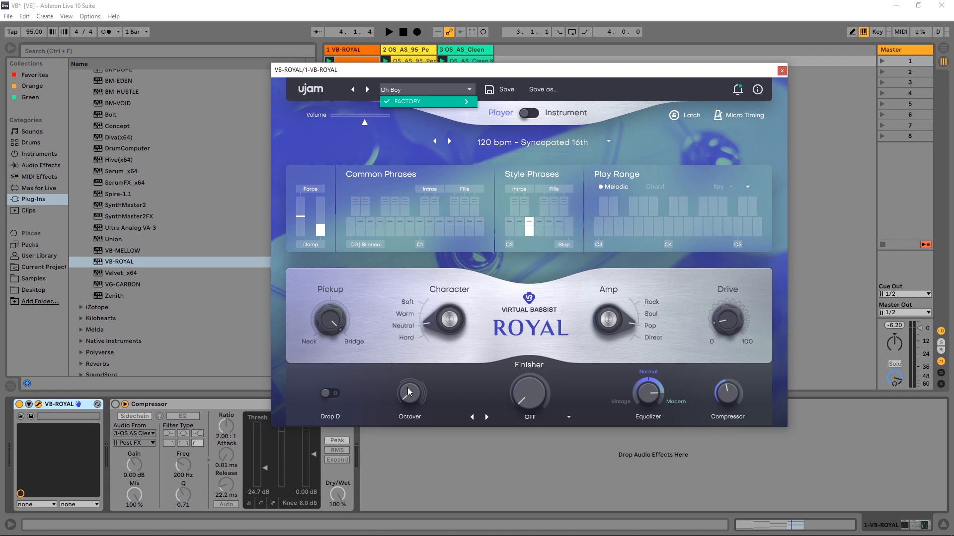
{"action": "left_click", "coordinate": [646, 150]}
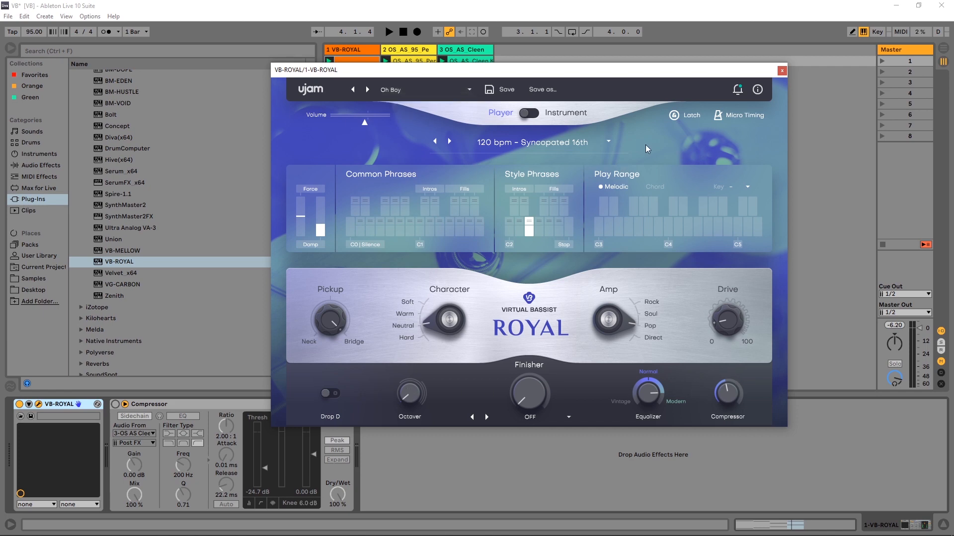
{"action": "left_click", "coordinate": [540, 144]}
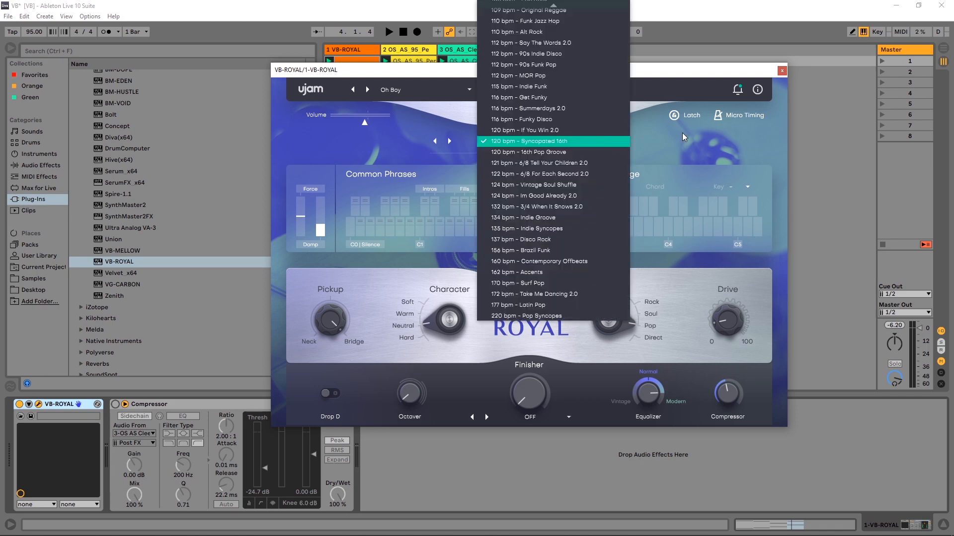
{"action": "left_click", "coordinate": [677, 145]}
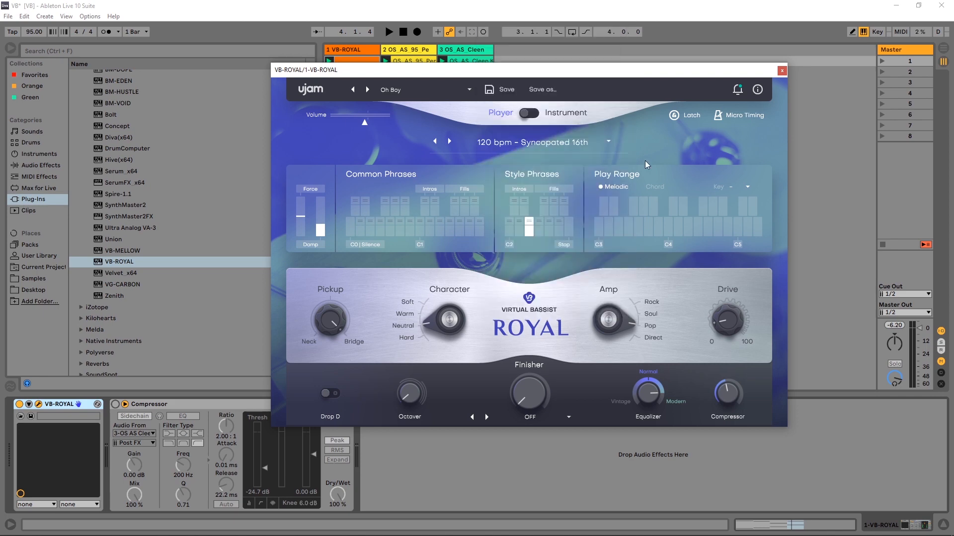
- Play and stop the bass clip twice to audition the Oh Boy preset's phrases
{"action": "key", "text": "space"}
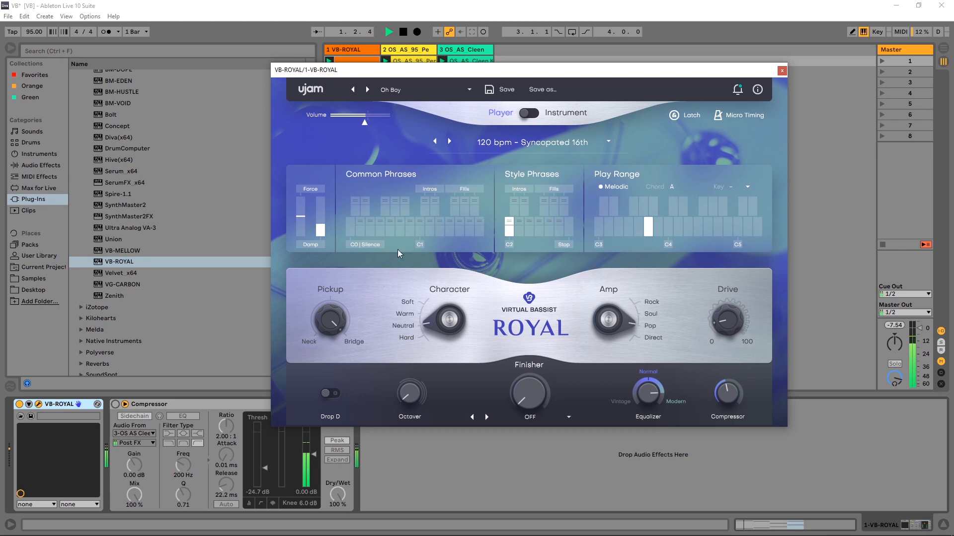
{"action": "key", "text": "space"}
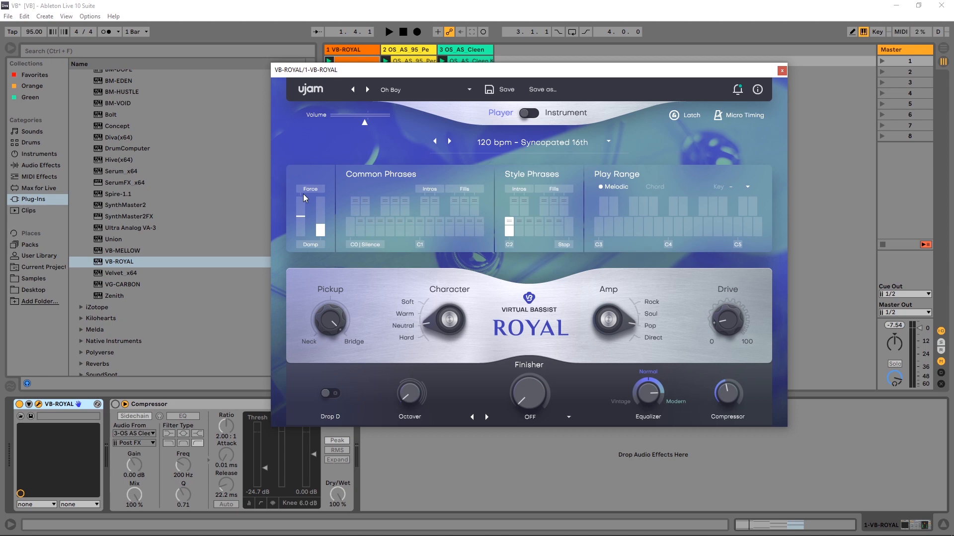
{"action": "key", "text": "space"}
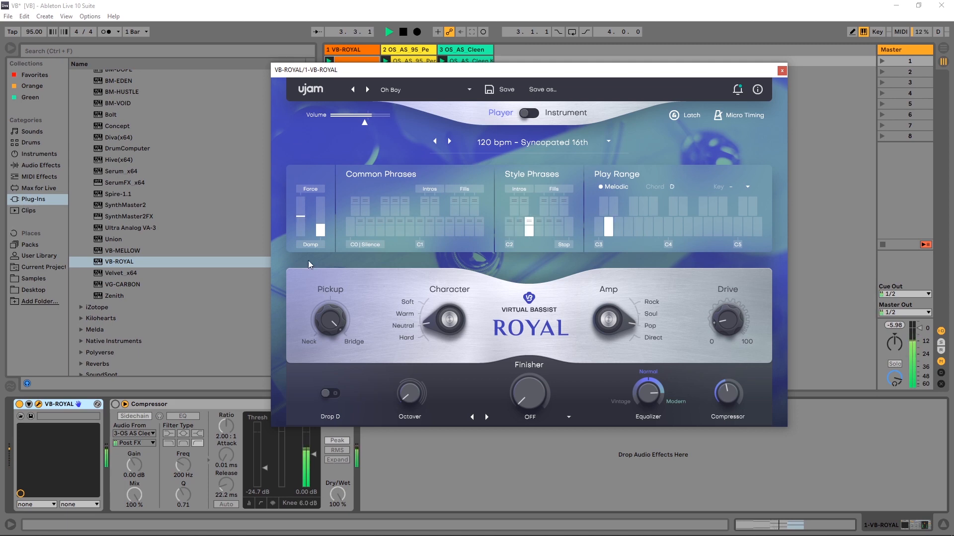
{"action": "key", "text": "space"}
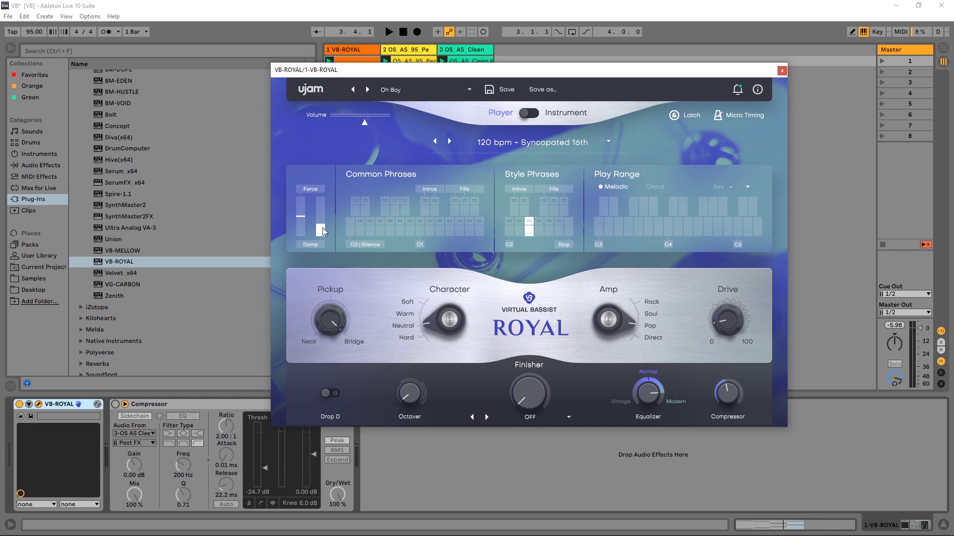
- Audition the bass clip with Damp at its maximum and minimum, and leave the Damp slider about halfway
{"action": "key", "text": "space"}
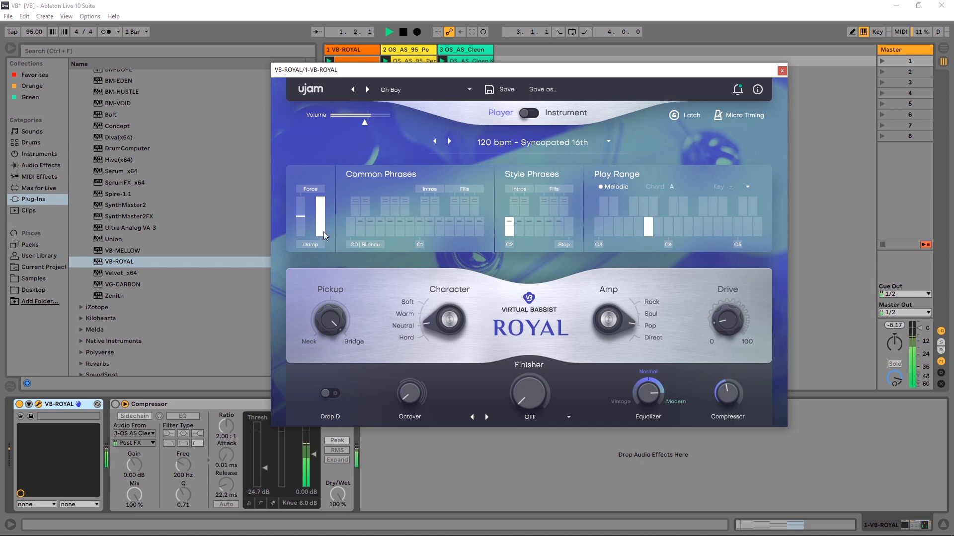
{"action": "left_click_drag", "start_coordinate": [324, 232], "coordinate": [323, 266]}
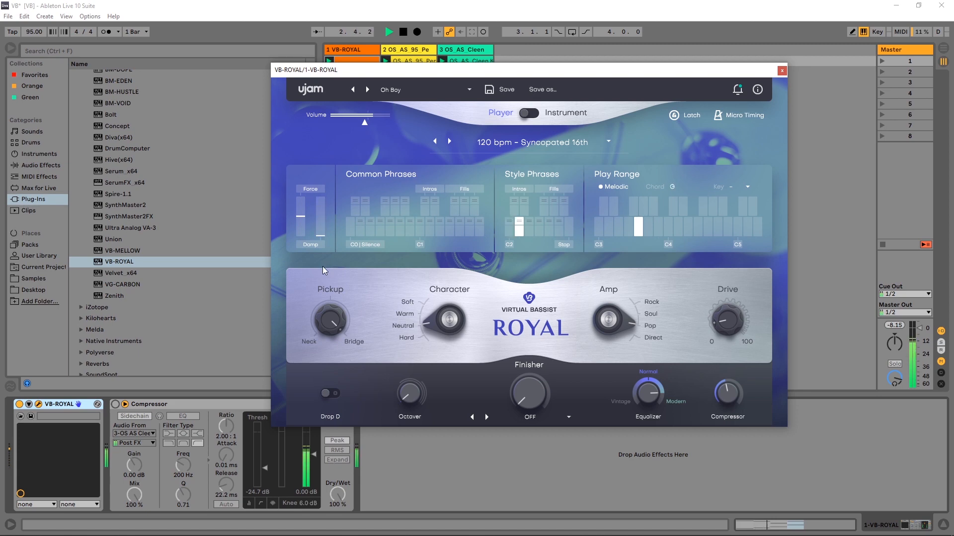
{"action": "mouse_move", "coordinate": [318, 229]}
{"action": "left_mouse_down"}
{"action": "mouse_move", "coordinate": [318, 201]}
{"action": "mouse_move", "coordinate": [317, 219]}
{"action": "left_mouse_up"}
{"action": "key", "text": "space"}
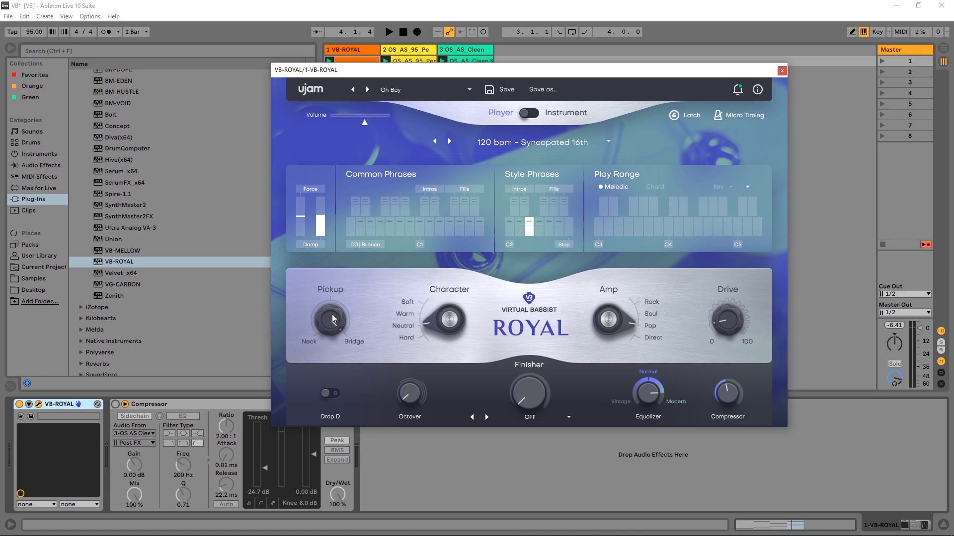
- Sweep the Pickup between Neck and Bridge while the clip plays, and leave it closer to Bridge
{"action": "key", "text": "space"}
{"action": "left_click_drag", "start_coordinate": [328, 353], "coordinate": [357, 213]}
{"action": "mouse_move", "coordinate": [340, 329]}
{"action": "left_mouse_down"}
{"action": "mouse_move", "coordinate": [335, 314]}
{"action": "mouse_move", "coordinate": [330, 340]}
{"action": "left_mouse_up"}
{"action": "key", "text": "space"}
- Audition the Character setting at Hard while the clip plays, and return it to Neutral
{"action": "key", "text": "space"}
{"action": "left_click_drag", "start_coordinate": [446, 322], "coordinate": [461, 434]}
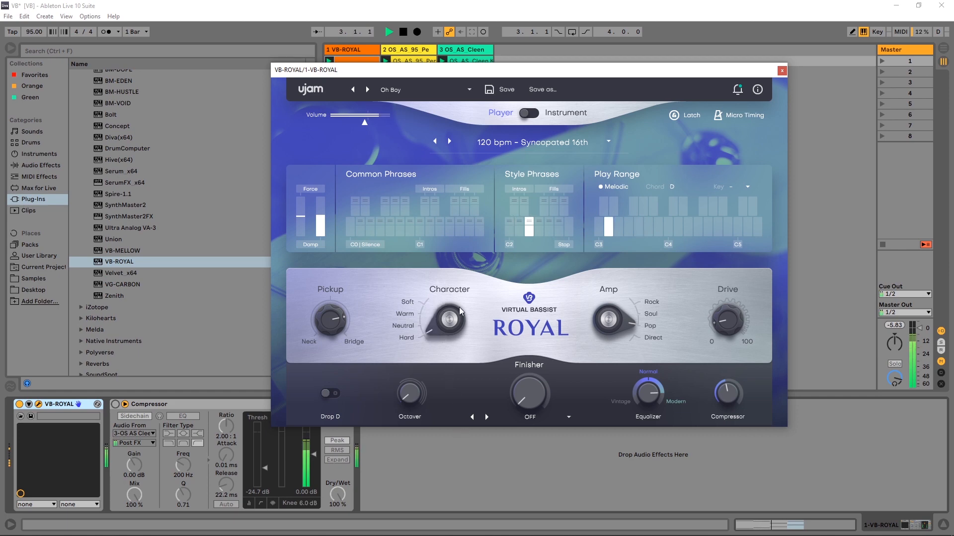
{"action": "left_click_drag", "start_coordinate": [440, 325], "coordinate": [431, 299]}
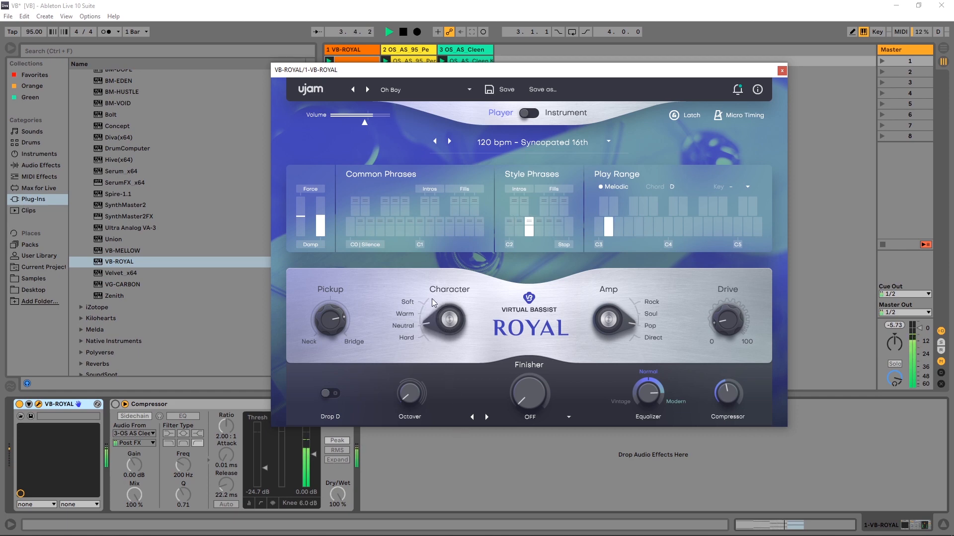
{"action": "key", "text": "space"}
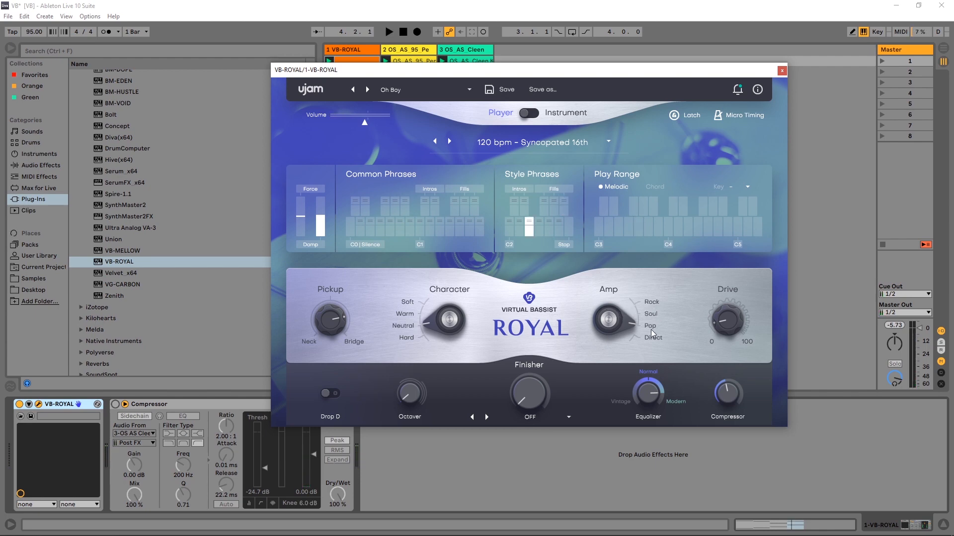
- Set the Amp to Rock and raise Drive to its maximum, playing the clip to audition each change
{"action": "left_click_drag", "start_coordinate": [626, 314], "coordinate": [631, 286]}
{"action": "key", "text": "space"}
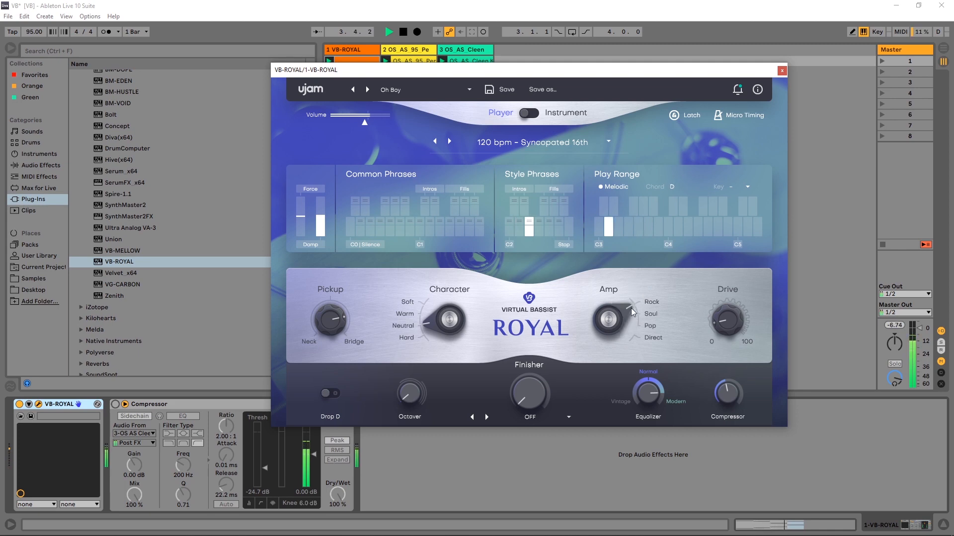
{"action": "key", "text": "space"}
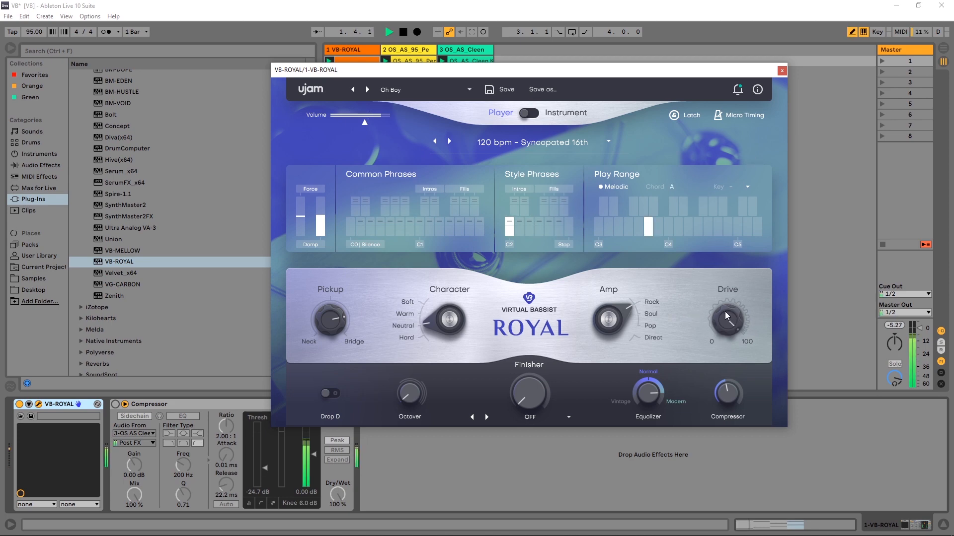
{"action": "key", "text": "space"}
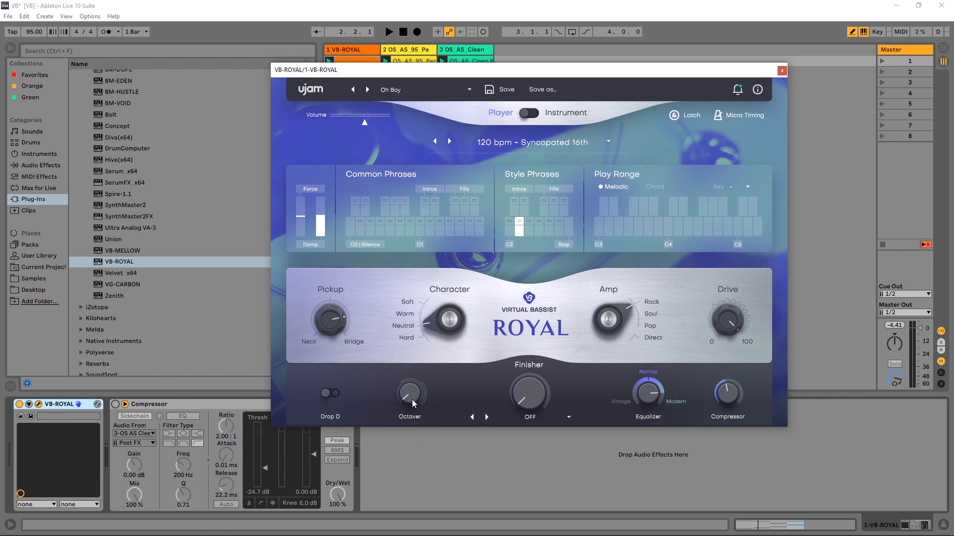
- Compare the Octaver at 100 and at its minimum during playback, and leave it at about the middle
{"action": "key", "text": "space"}
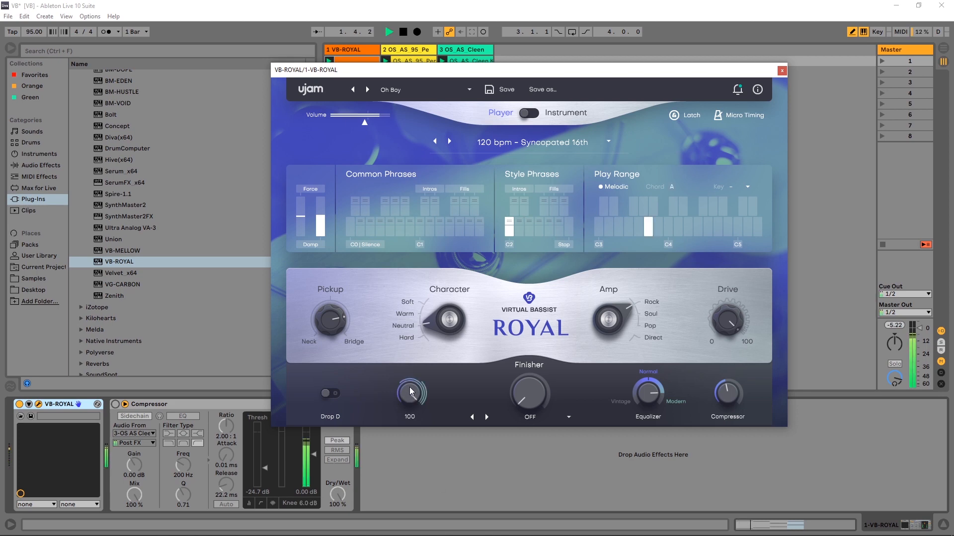
{"action": "left_click_drag", "start_coordinate": [410, 396], "coordinate": [424, 506]}
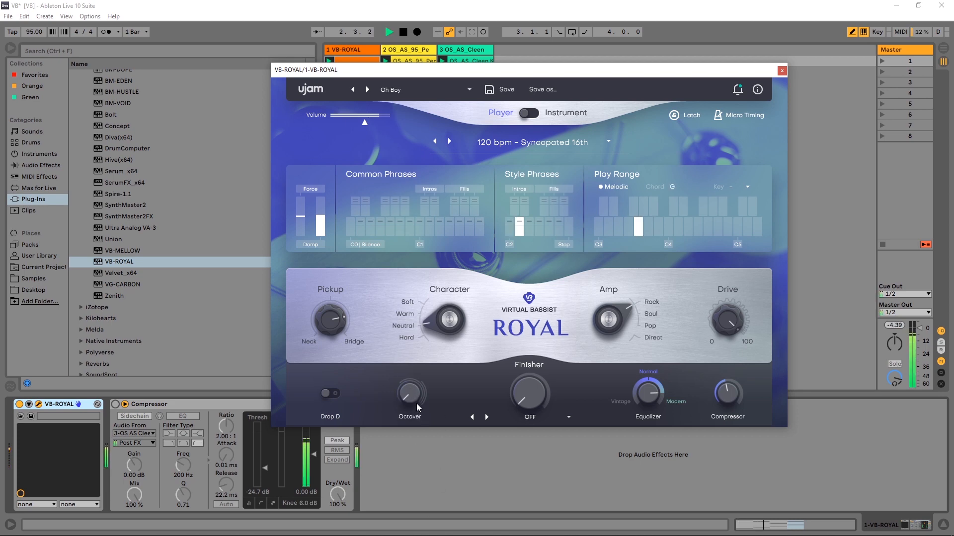
{"action": "left_click_drag", "start_coordinate": [416, 403], "coordinate": [445, 272]}
{"action": "key", "text": "space"}
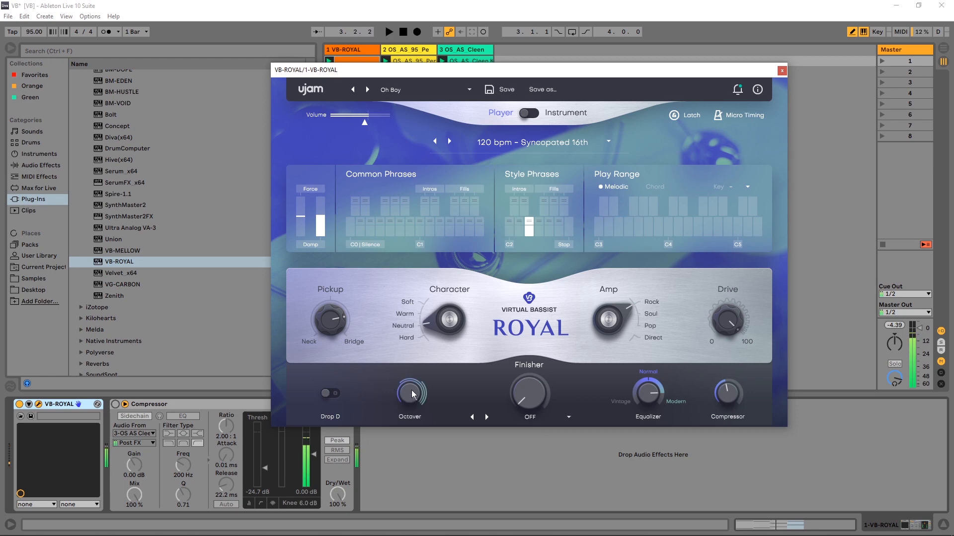
{"action": "left_click_drag", "start_coordinate": [412, 394], "coordinate": [412, 417]}
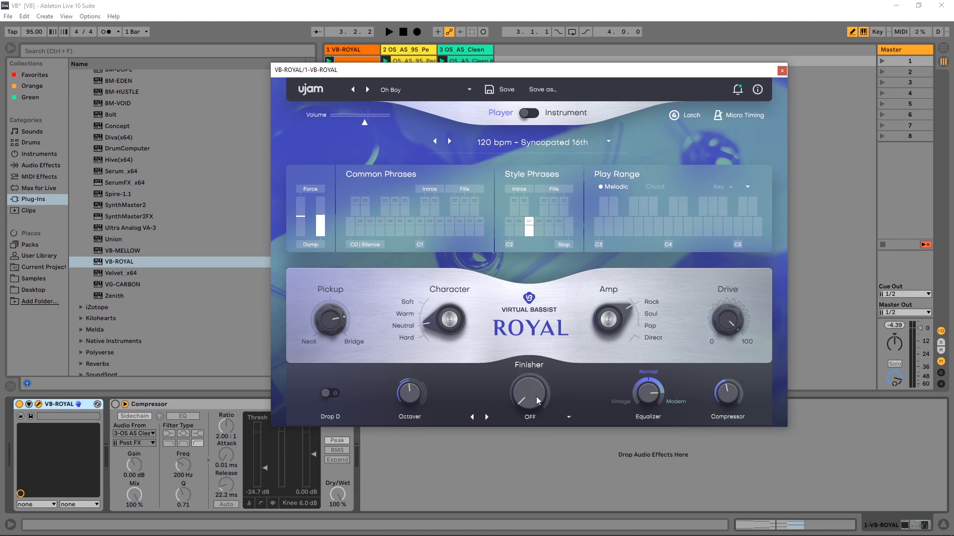
- Set the Finisher effect to Space Grinder with its amount at maximum
{"action": "left_click", "coordinate": [530, 418]}
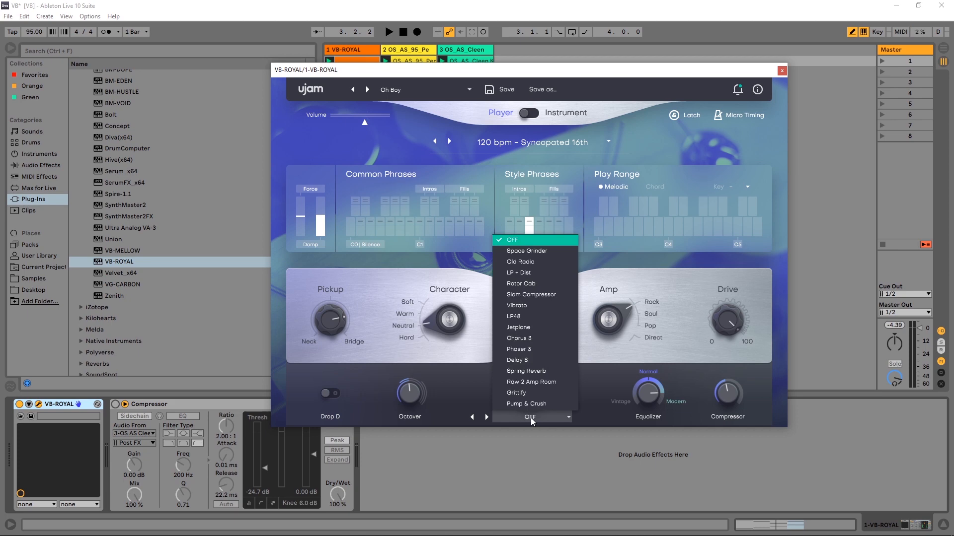
{"action": "left_click", "coordinate": [525, 251]}
{"action": "left_click_drag", "start_coordinate": [529, 418], "coordinate": [552, 252]}
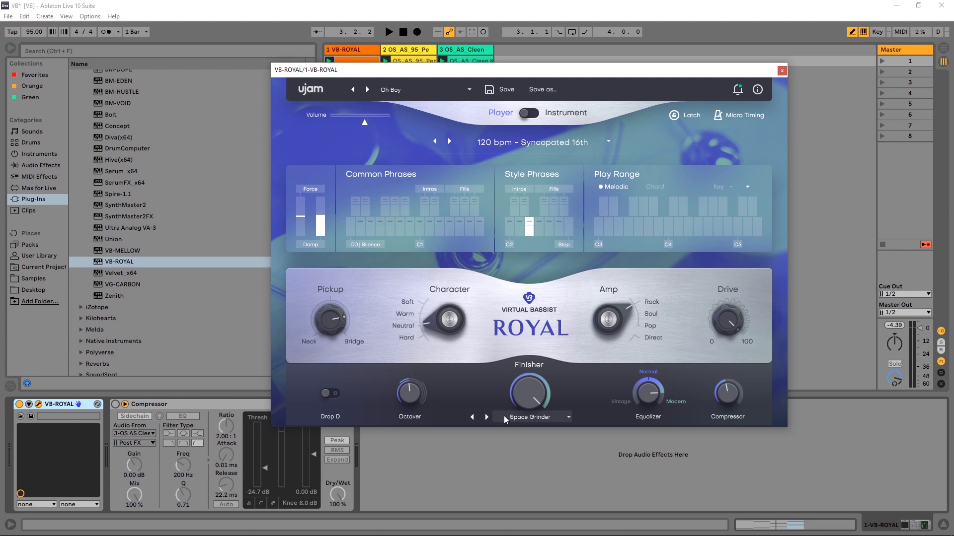
- Play the clip and step through every Finisher effect from Space Grinder to Pump & Crush, ending on OFF
{"action": "key", "text": "space"}
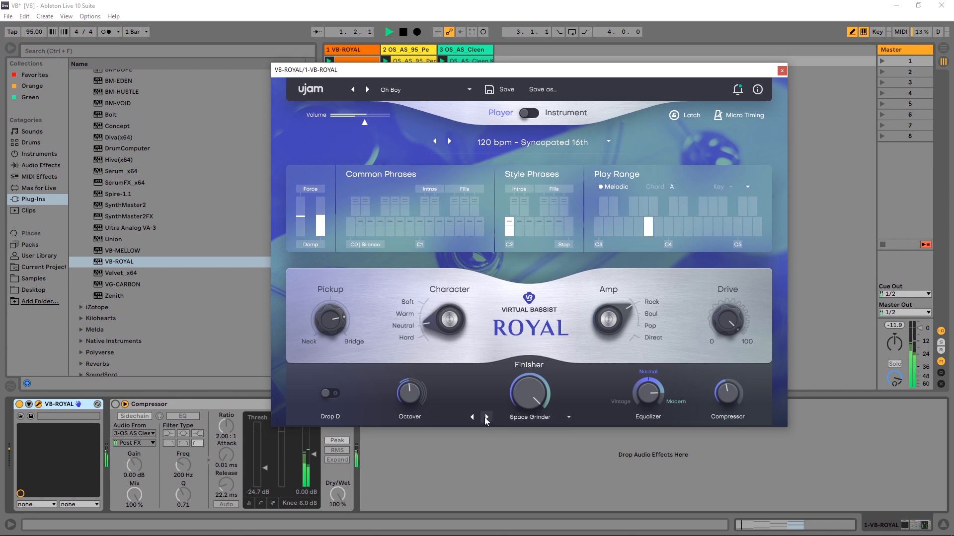
{"action": "left_click", "coordinate": [487, 418]}
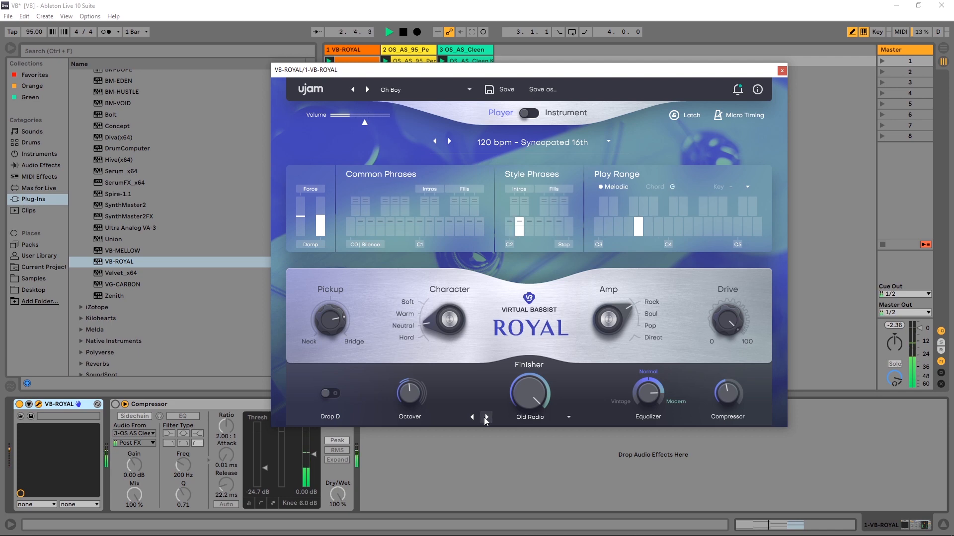
{"action": "left_click", "coordinate": [487, 418]}
{"action": "left_click", "coordinate": [486, 418]}
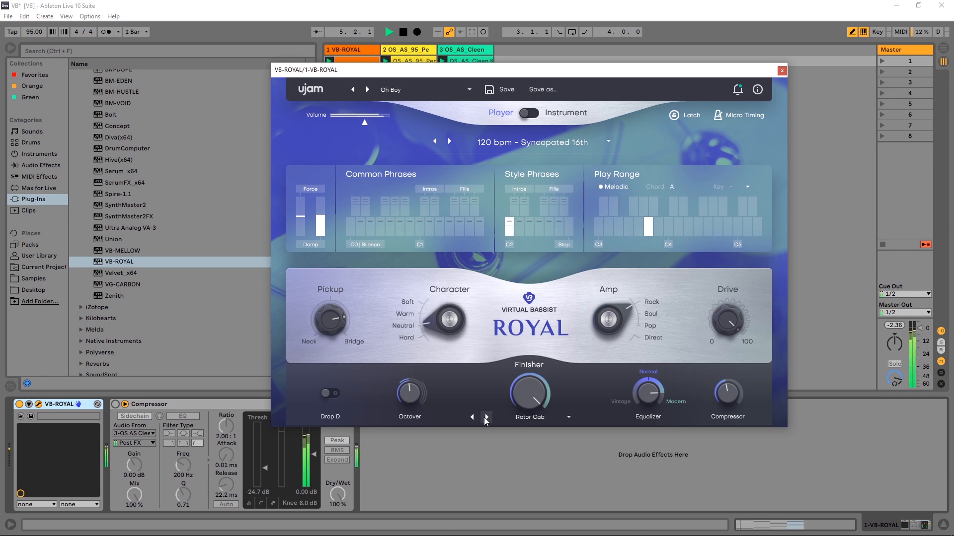
{"action": "left_click", "coordinate": [486, 418]}
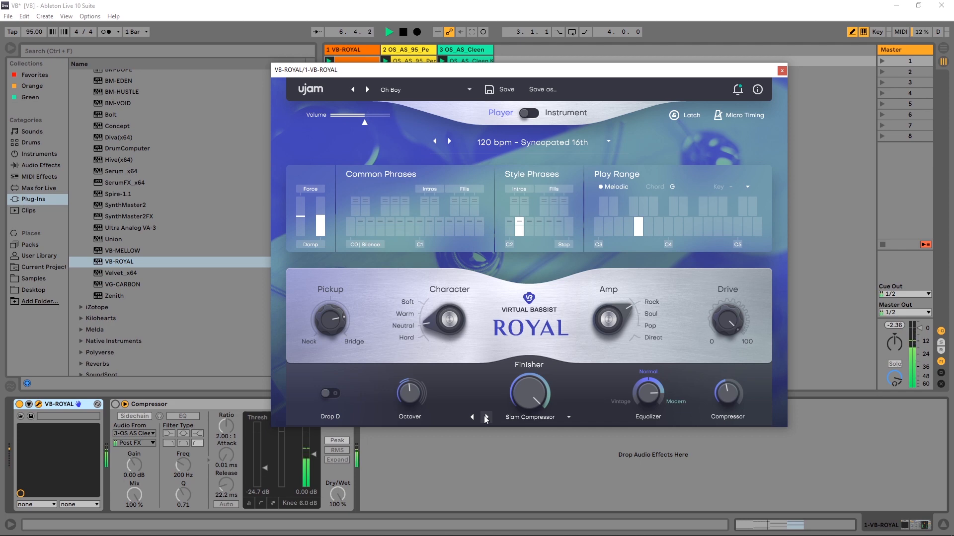
{"action": "left_click", "coordinate": [486, 418]}
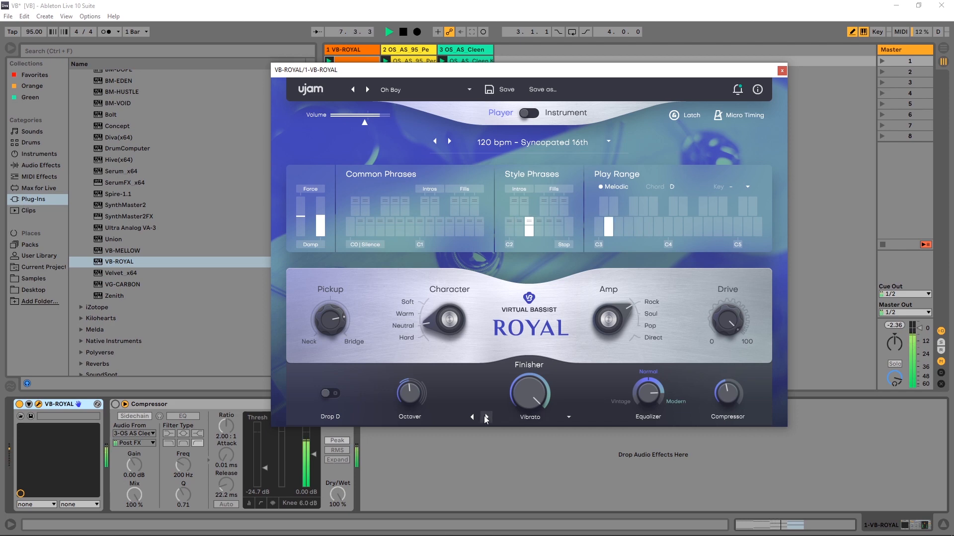
{"action": "left_click", "coordinate": [486, 418]}
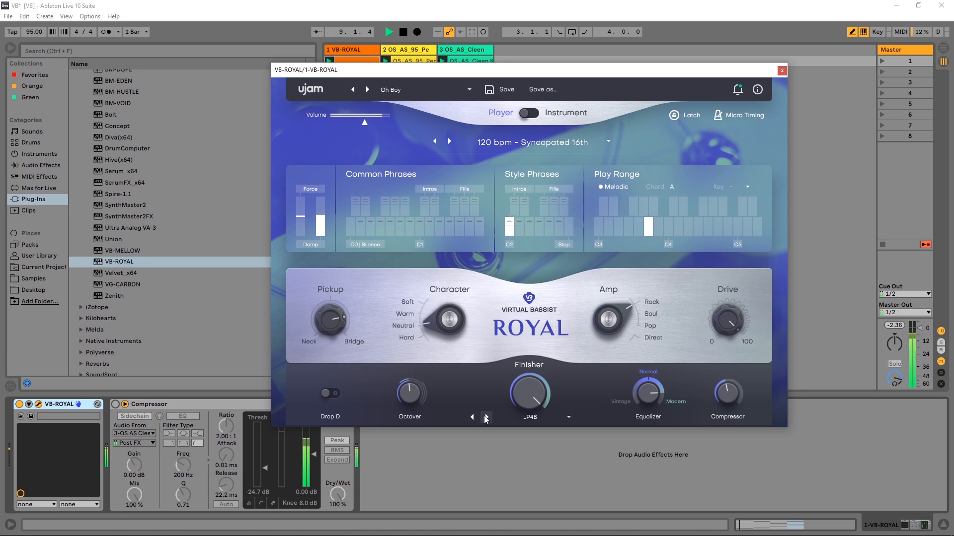
{"action": "left_click", "coordinate": [487, 418]}
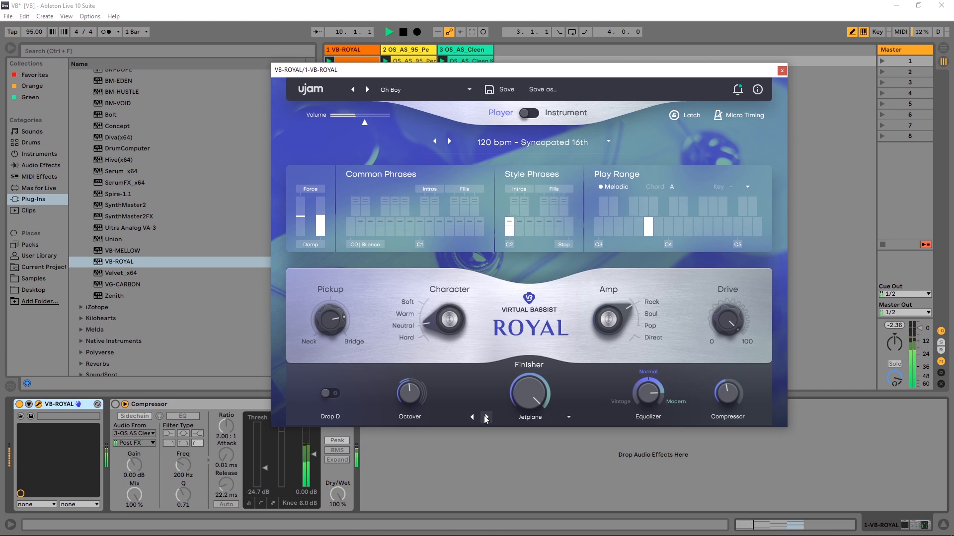
{"action": "left_click", "coordinate": [486, 418]}
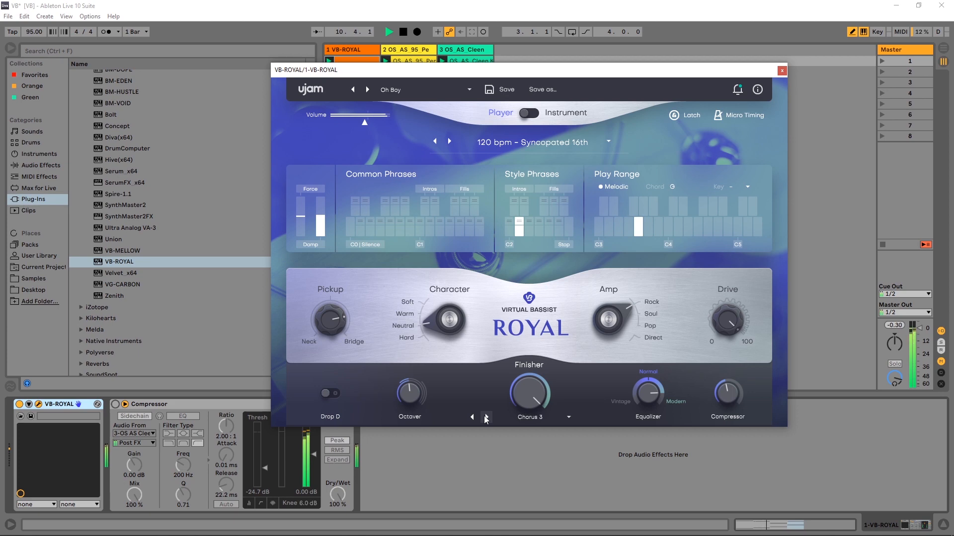
{"action": "left_click", "coordinate": [487, 417]}
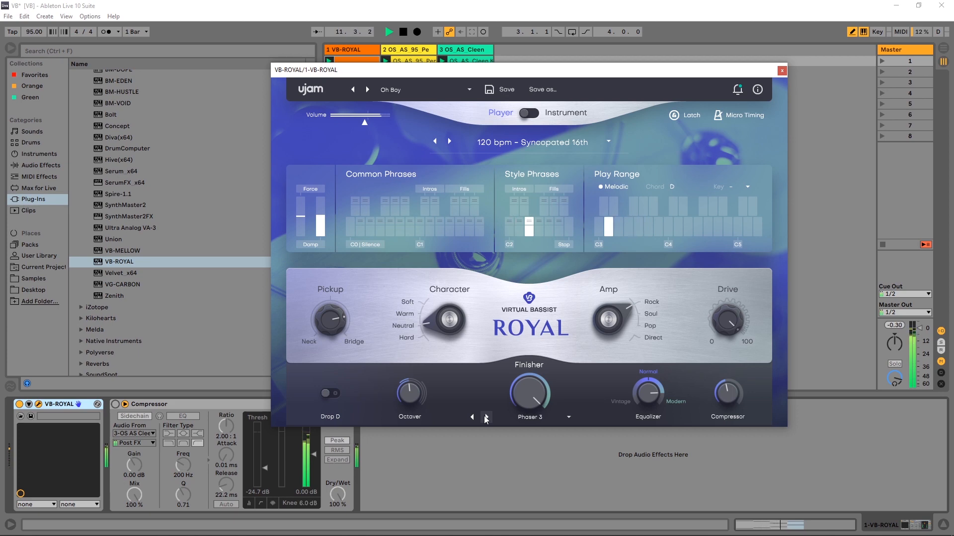
{"action": "left_click", "coordinate": [486, 418]}
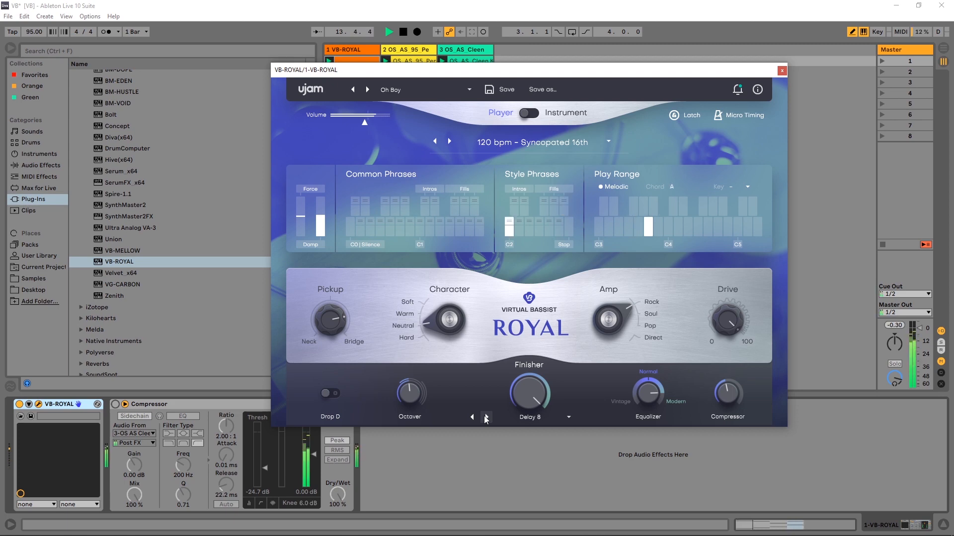
{"action": "left_click", "coordinate": [486, 418]}
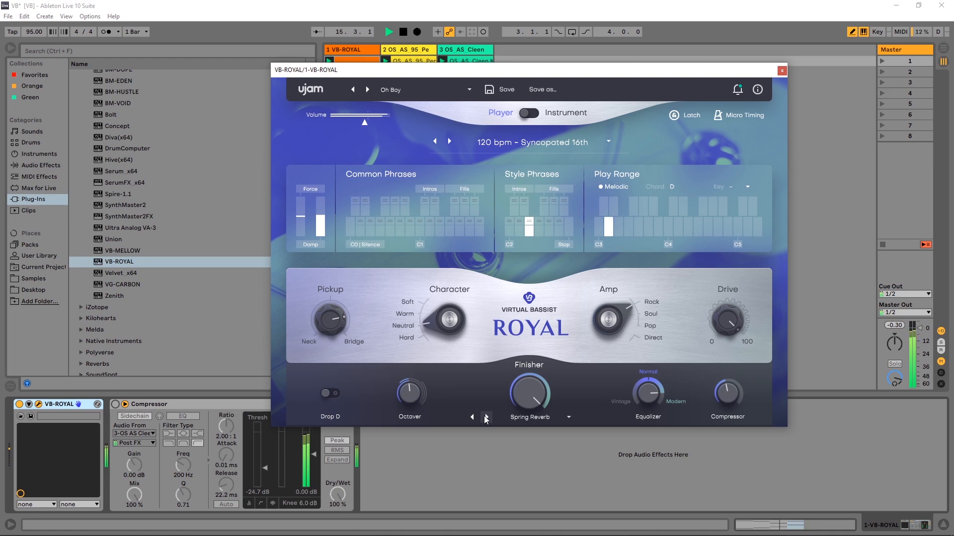
{"action": "left_click", "coordinate": [487, 417]}
{"action": "left_click", "coordinate": [486, 418]}
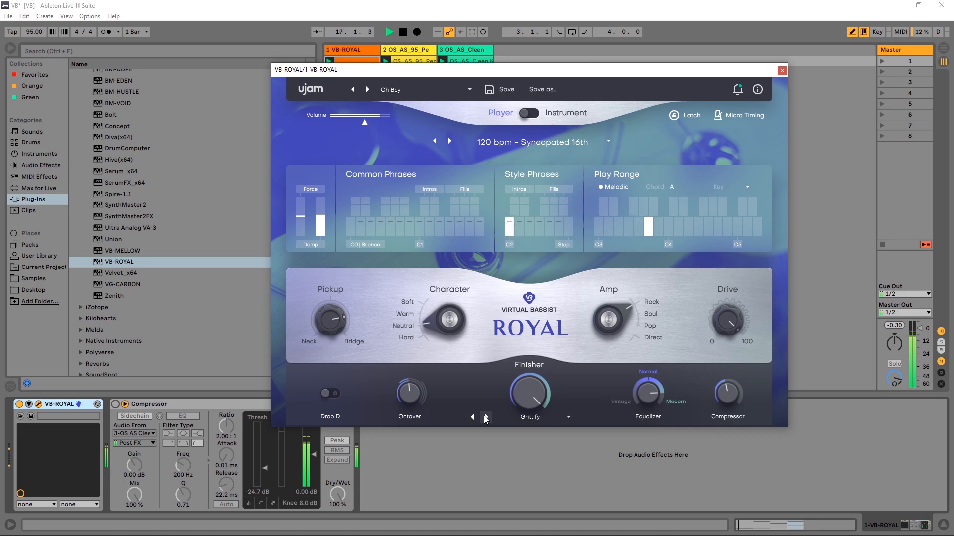
{"action": "left_click", "coordinate": [487, 418]}
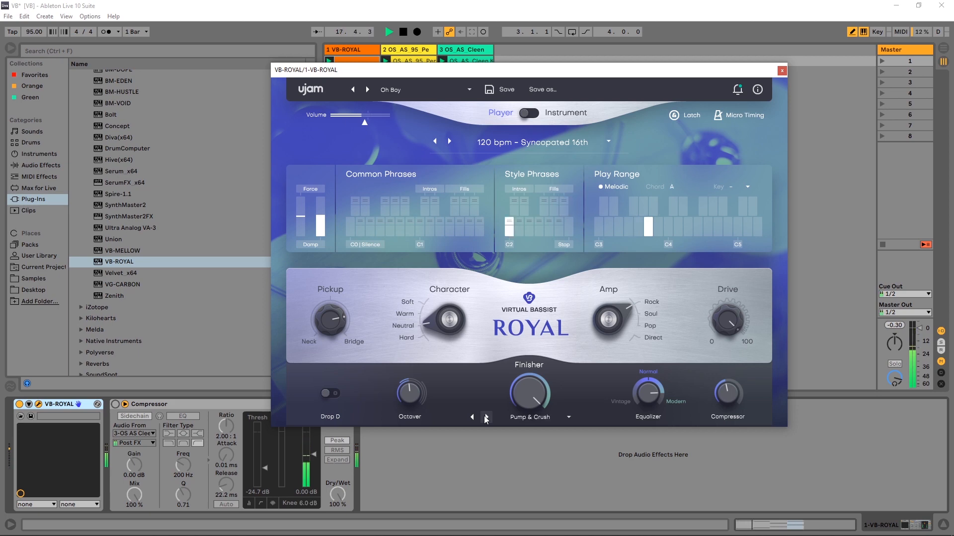
{"action": "left_click", "coordinate": [486, 418]}
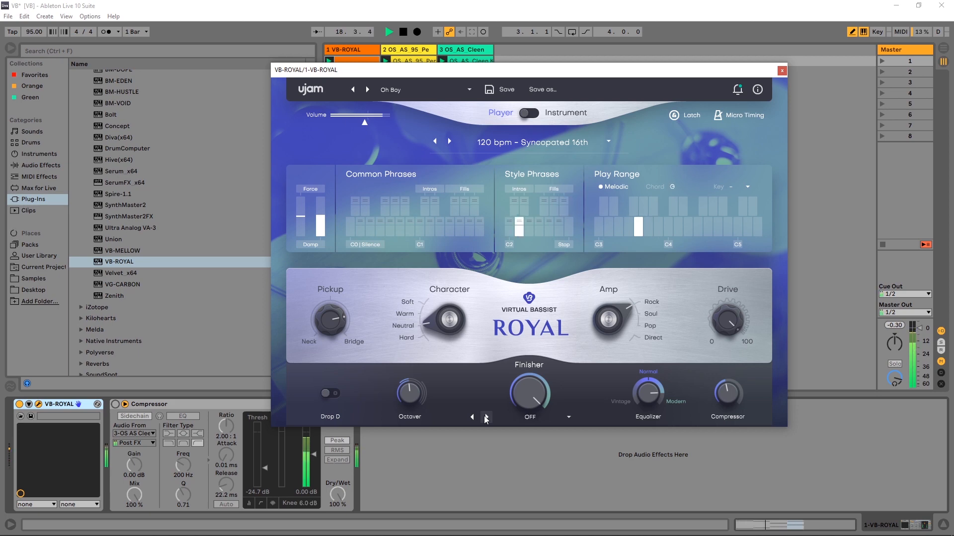
{"action": "key", "text": "space"}
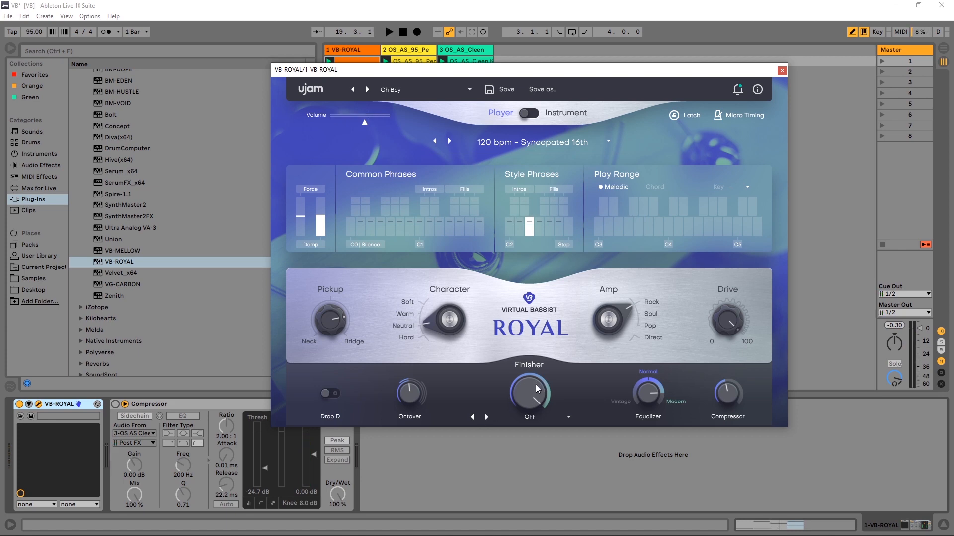
- Lower the Finisher amount and sweep the Equalizer during playback, leaving it toward Modern
{"action": "left_click_drag", "start_coordinate": [535, 387], "coordinate": [531, 464]}
{"action": "left_click_drag", "start_coordinate": [648, 395], "coordinate": [644, 438]}
{"action": "key", "text": "space"}
{"action": "left_click_drag", "start_coordinate": [645, 403], "coordinate": [649, 342]}
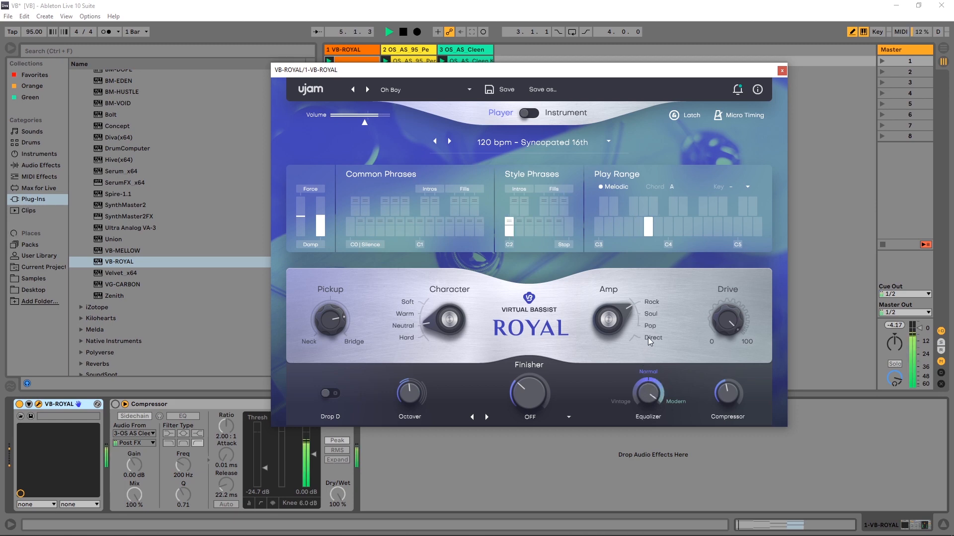
{"action": "key", "text": "space"}
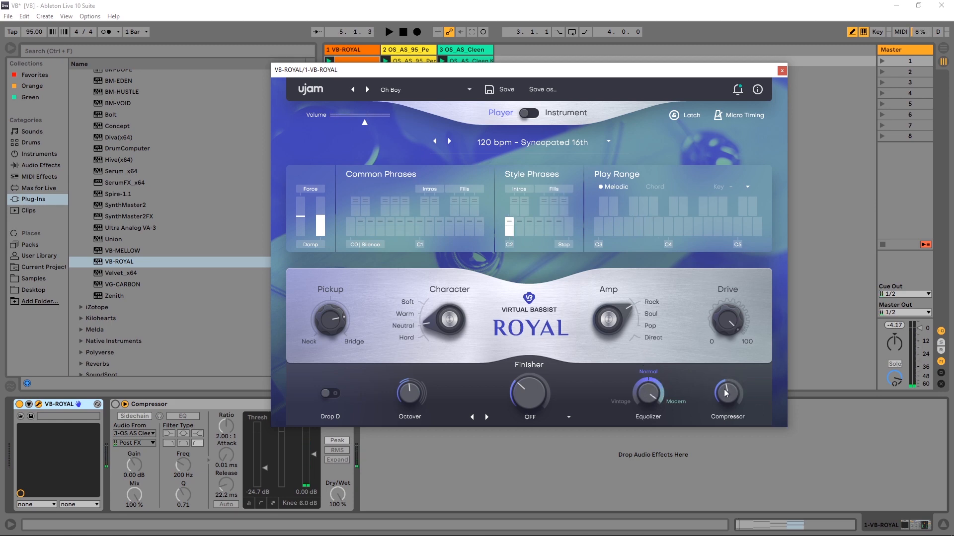
- Turn the VB-ROYAL Compressor knob down to its minimum while auditioning the clip
{"action": "key", "text": "space"}
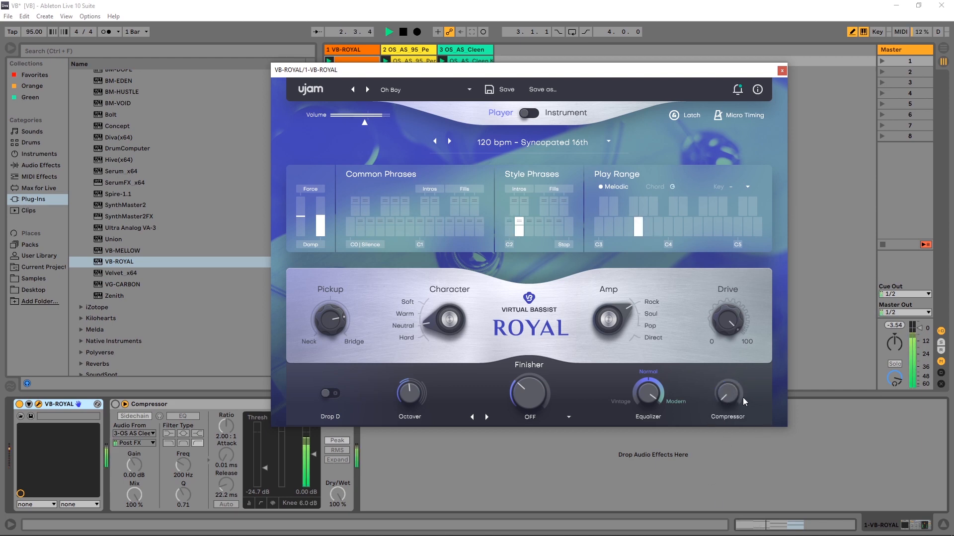
{"action": "key", "text": "space"}
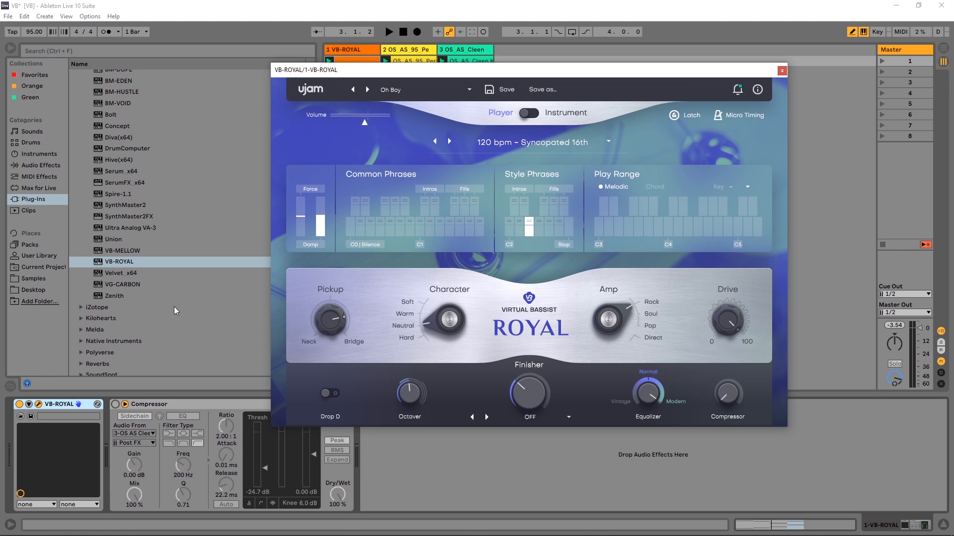
- Replace VB-ROYAL with the VB-MELLOW plug-in on the bass track and audition the clip
{"action": "left_click", "coordinate": [102, 275]}
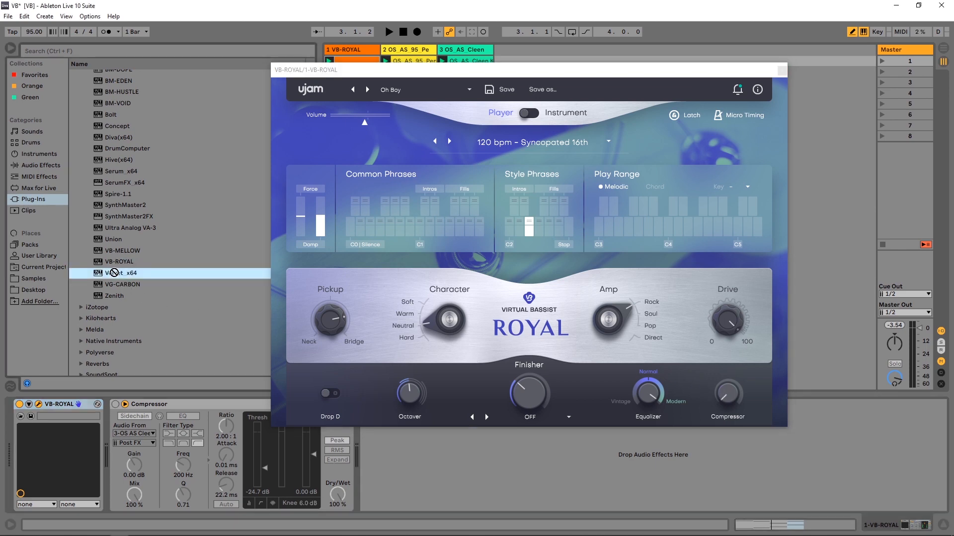
{"action": "left_click_drag", "start_coordinate": [116, 252], "coordinate": [51, 404]}
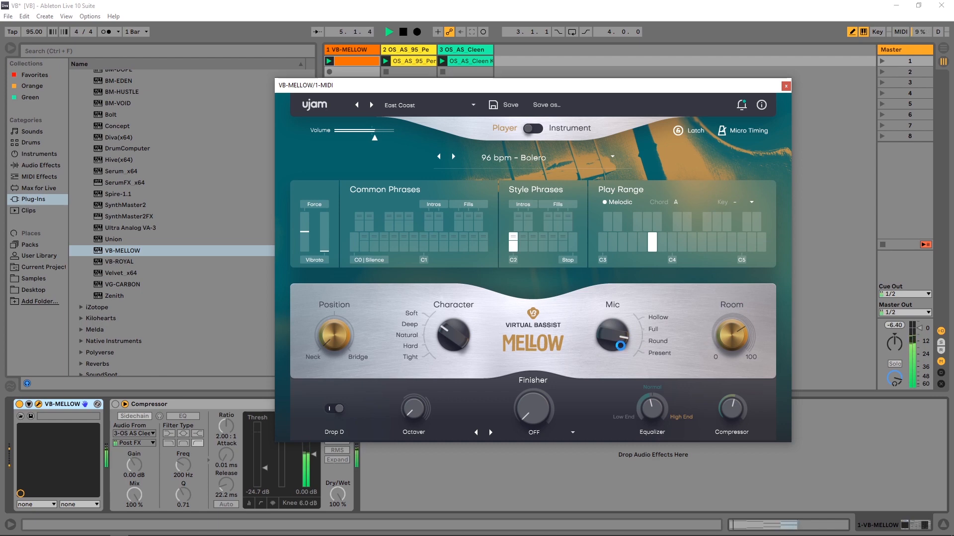
{"action": "key", "text": "space"}
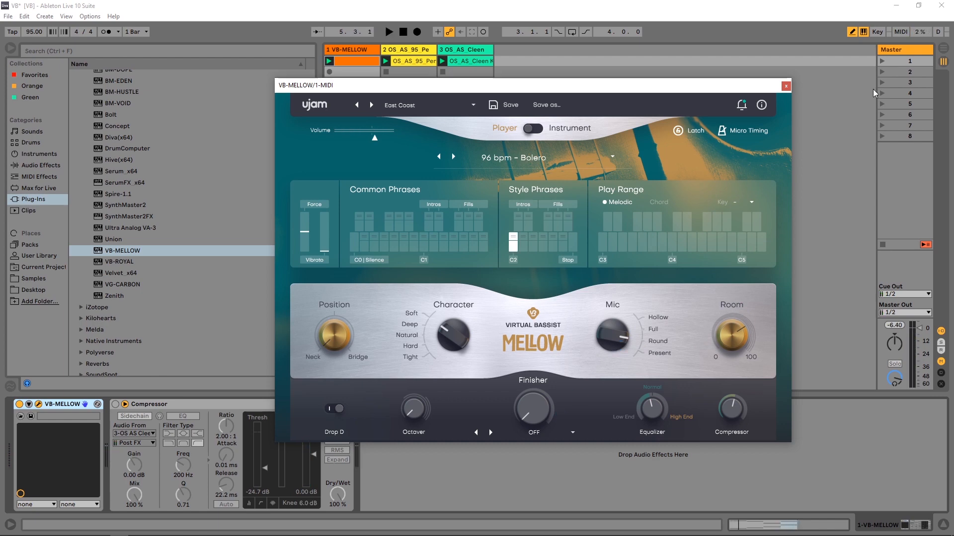